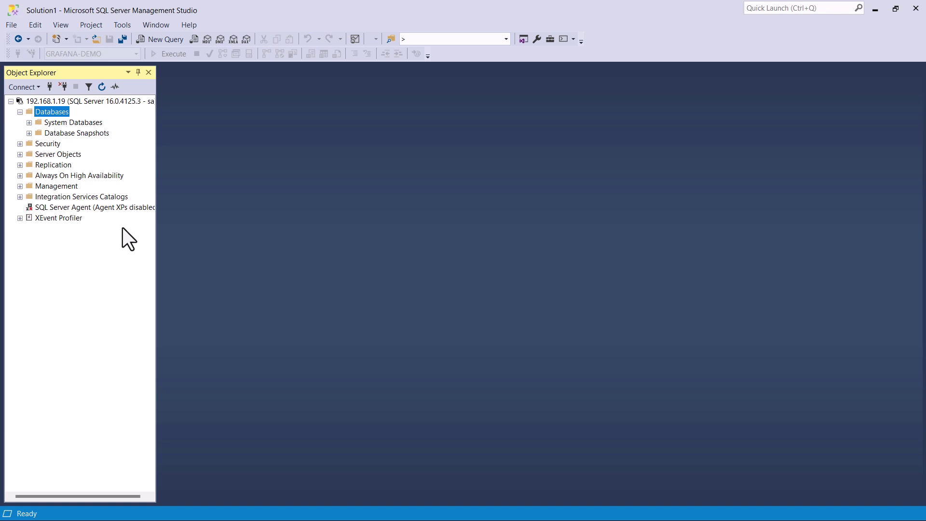
Add a database called mydatabase via Databases > New Database in Object Explorer
{"action": "right_click", "coordinate": [67, 113]}
{"action": "left_click", "coordinate": [119, 126]}
{"action": "type", "text": "mydatabase"}
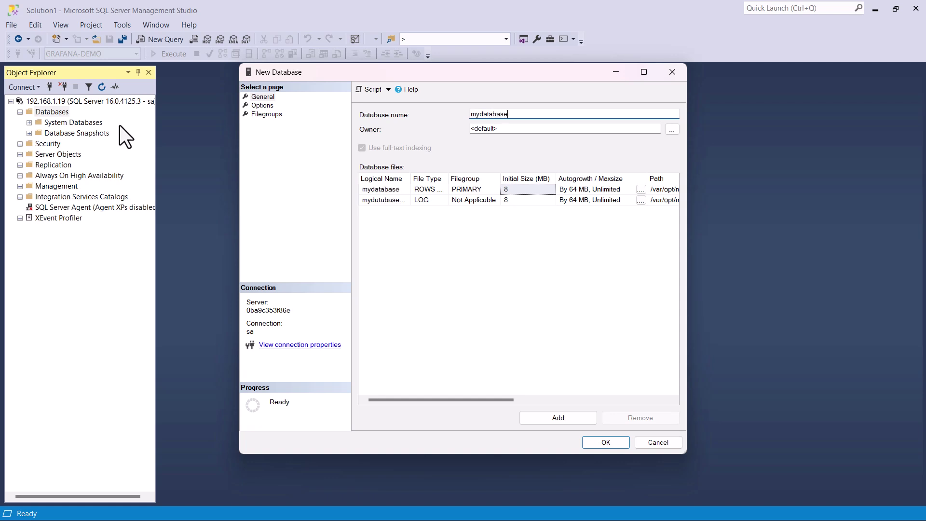
{"action": "left_click", "coordinate": [593, 444]}
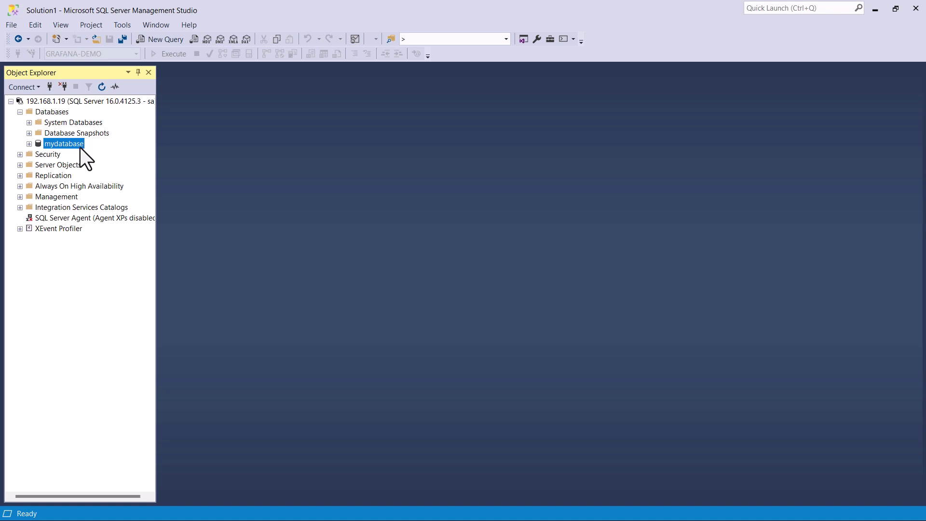
Open a new query for mydatabase and review the products and sales script in Notepad++
{"action": "left_click", "coordinate": [166, 41]}
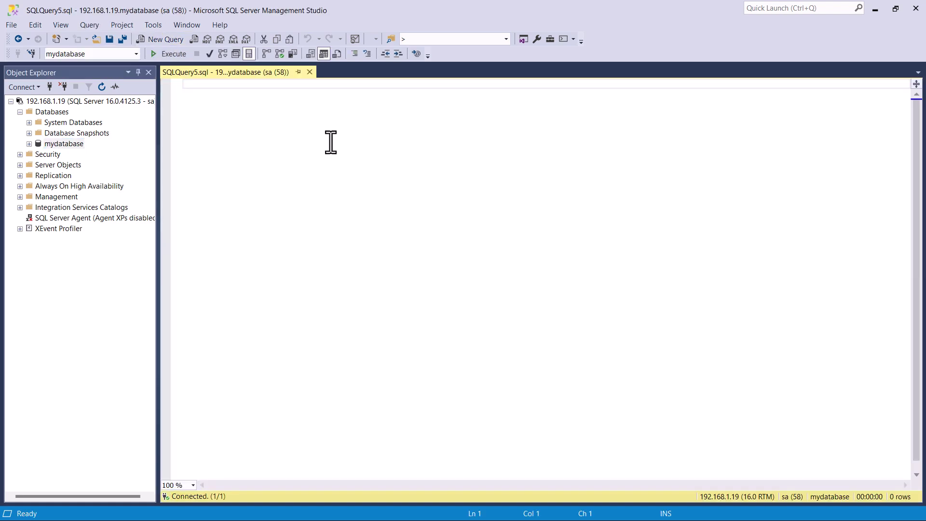
{"action": "key", "text": "alt+Tab"}
{"action": "left_click", "coordinate": [398, 126]}
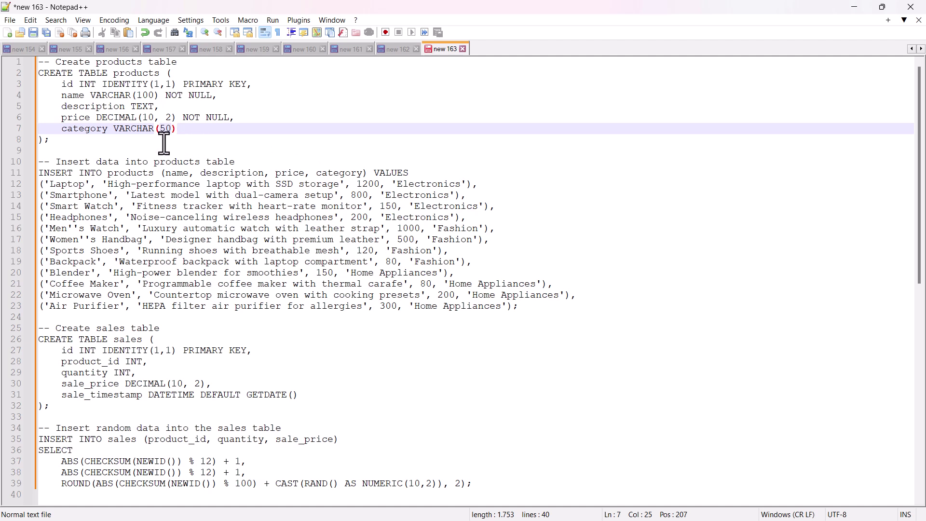
{"action": "left_click_drag", "start_coordinate": [63, 152], "coordinate": [39, 62]}
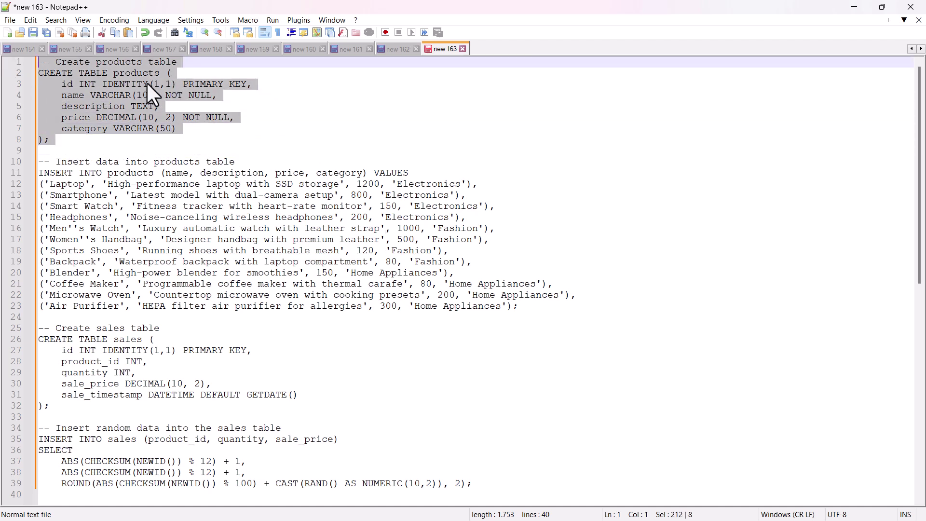
{"action": "left_click_drag", "start_coordinate": [50, 406], "coordinate": [20, 321]}
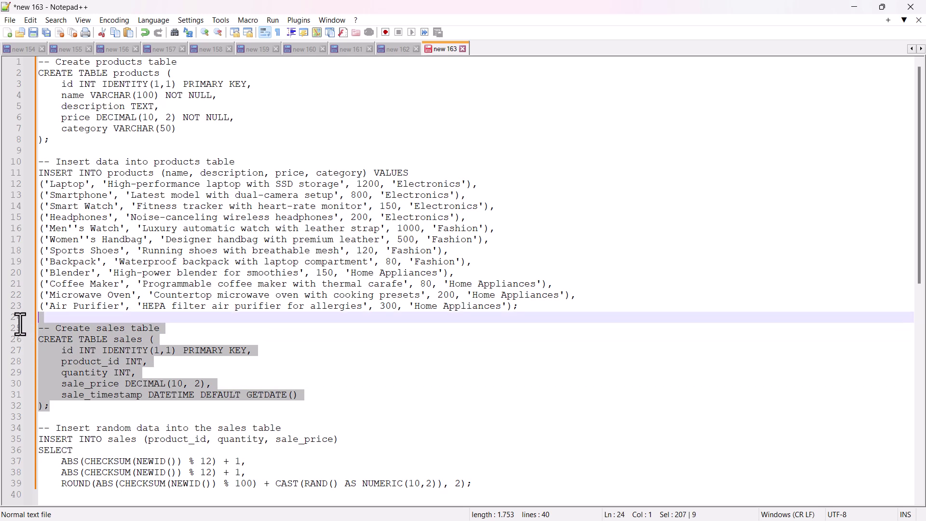
{"action": "left_click_drag", "start_coordinate": [538, 307], "coordinate": [29, 164]}
{"action": "scroll", "coordinate": [492, 386], "scroll_direction": "down", "scroll_amount": 3}
{"action": "left_click_drag", "start_coordinate": [492, 387], "coordinate": [28, 328]}
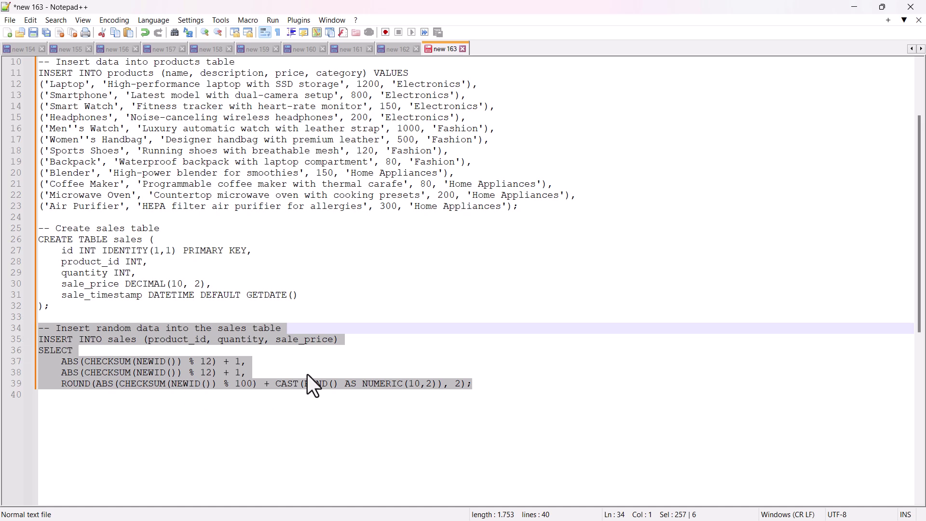
Copy the entire Notepad++ script and paste it into the new SSMS query
{"action": "key", "text": "ctrl+a"}
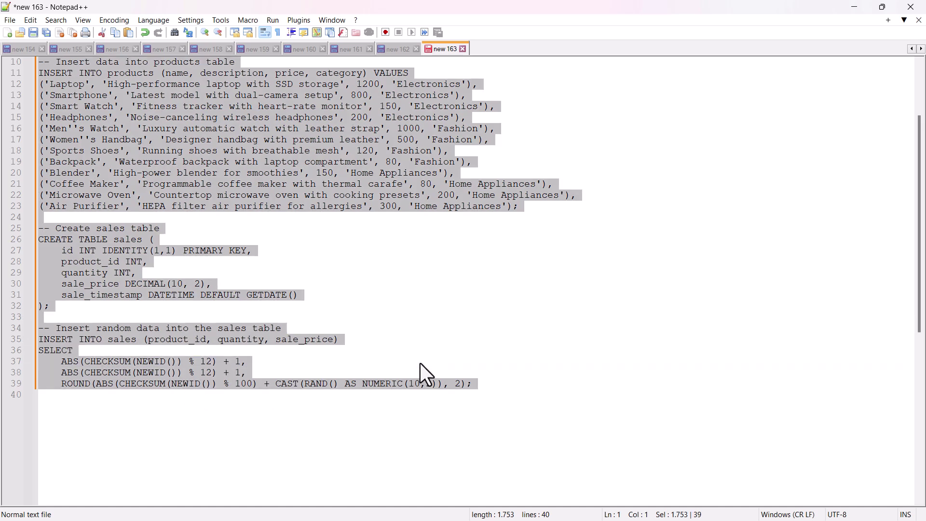
{"action": "key", "text": "ctrl+c"}
{"action": "key", "text": "alt+Tab"}
{"action": "key", "text": "ctrl+v"}
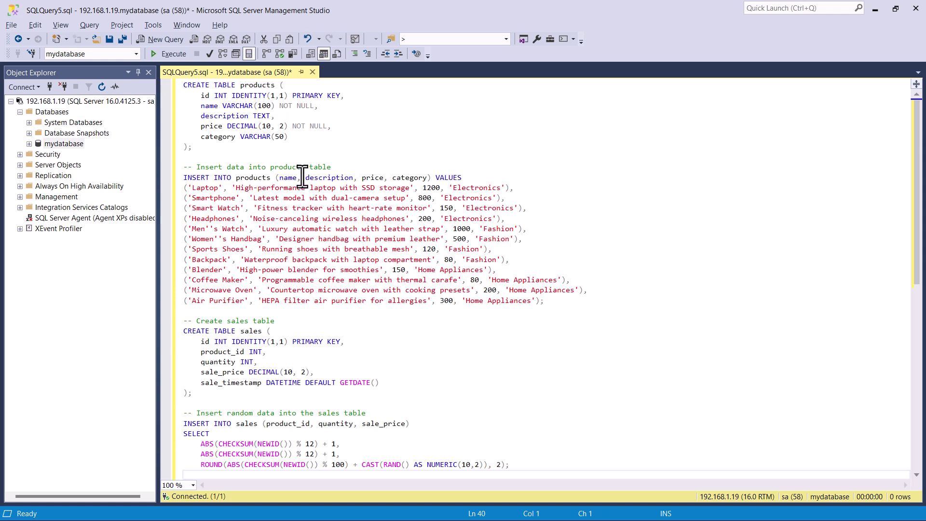
Run the setup script and confirm the products and sales tables appear under mydatabase > Tables
{"action": "left_click", "coordinate": [429, 149]}
{"action": "key", "text": "F5"}
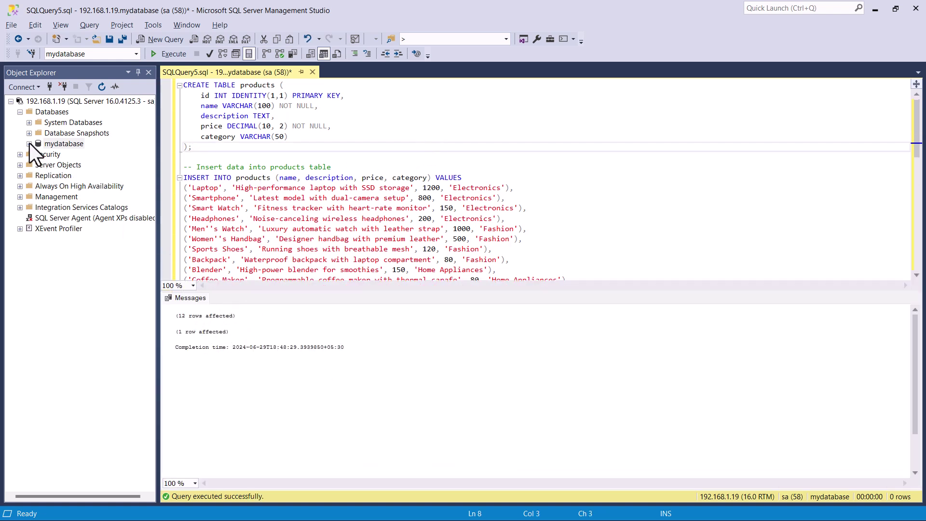
{"action": "left_click", "coordinate": [30, 144]}
{"action": "left_click", "coordinate": [39, 164]}
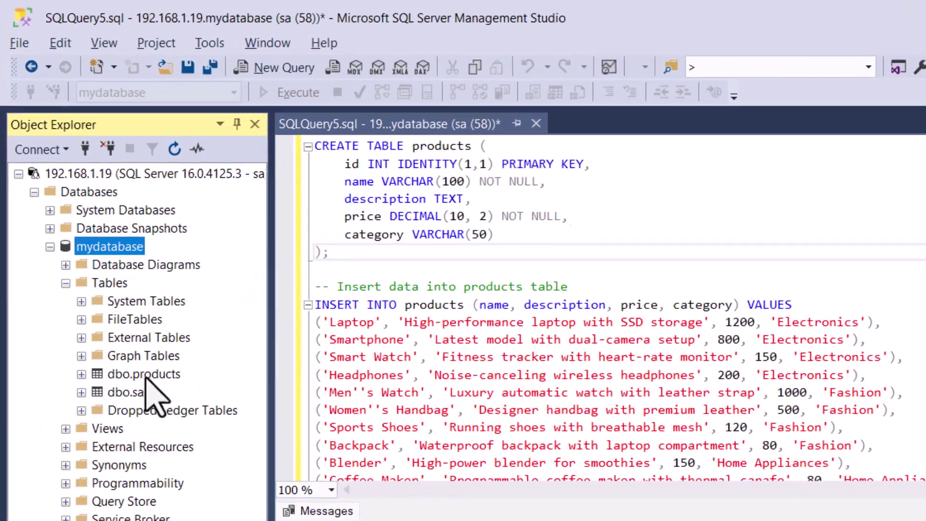
{"action": "left_click", "coordinate": [84, 218]}
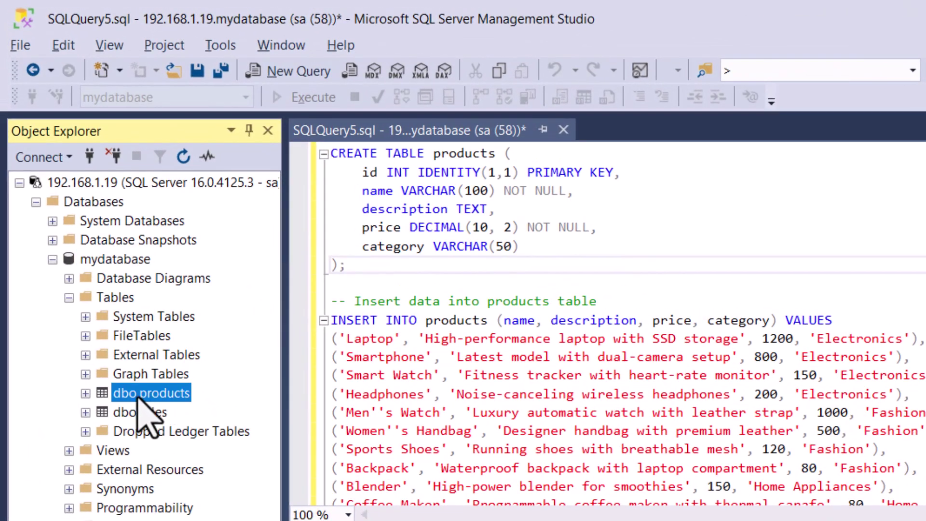
{"action": "left_click", "coordinate": [137, 412]}
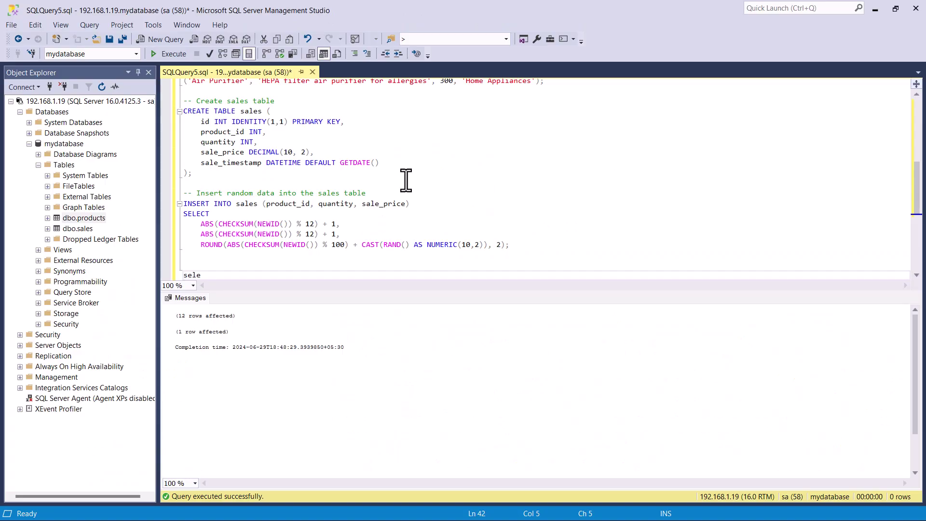
Query the tables with 'select * from products' and 'select * from sales'
{"action": "type", "text": "ct * from products"}
{"action": "key", "text": "shift+Home"}
{"action": "key", "text": "F5"}
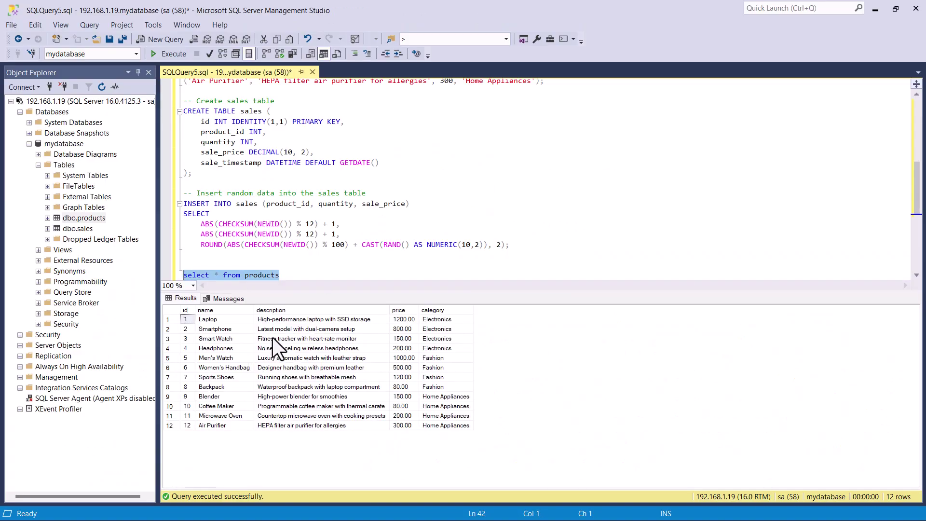
{"action": "left_click", "coordinate": [303, 273]}
{"action": "key", "text": "Return"}
{"action": "type", "text": "select * from sales"}
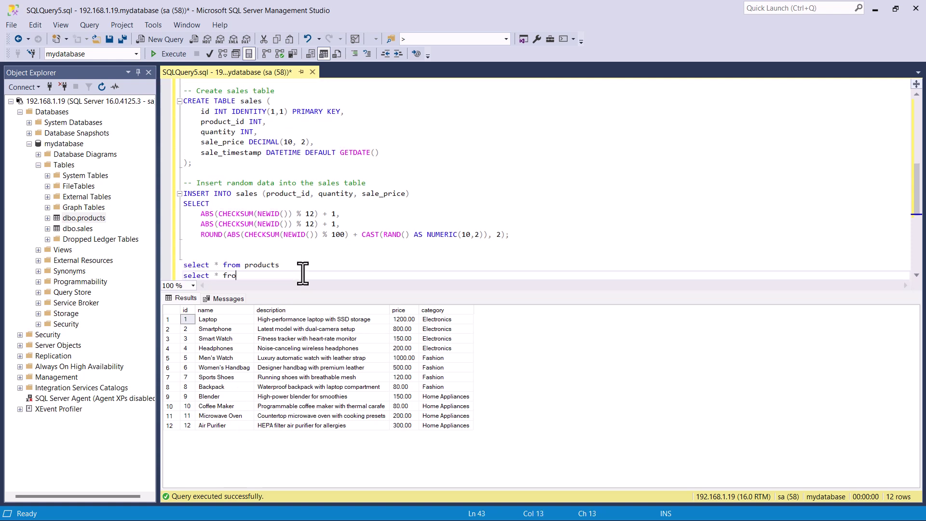
{"action": "key", "text": "shift+Home"}
{"action": "key", "text": "F5"}
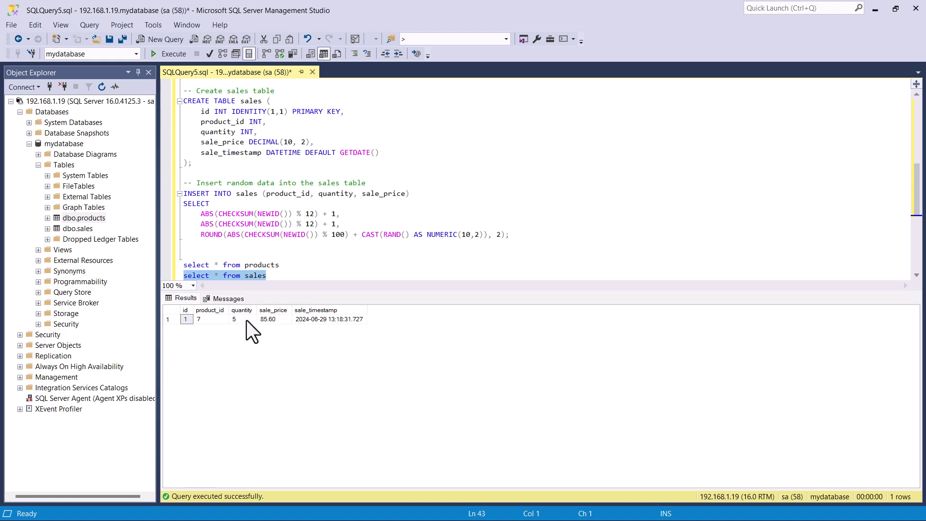
Run the random sale INSERT four times, then rerun 'select * from sales' to see the new rows
{"action": "left_click_drag", "start_coordinate": [511, 235], "coordinate": [173, 181]}
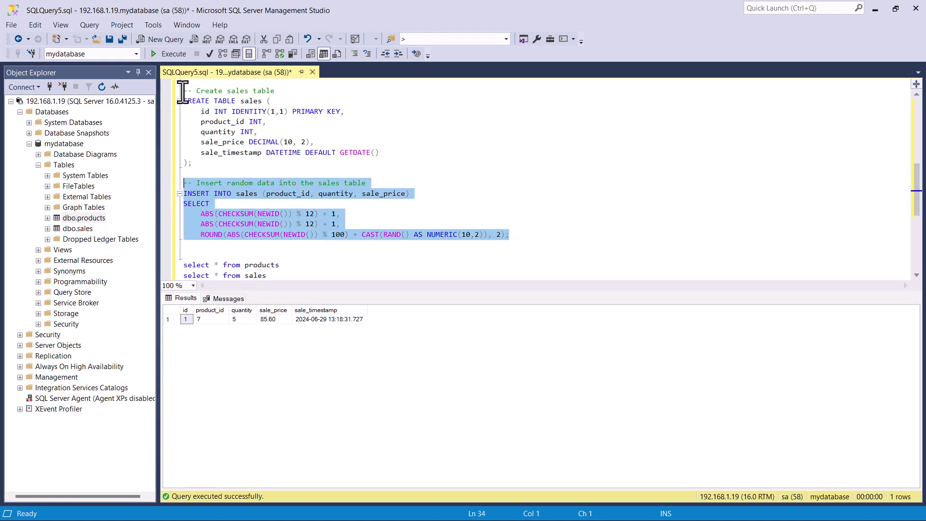
{"action": "left_click", "coordinate": [166, 54]}
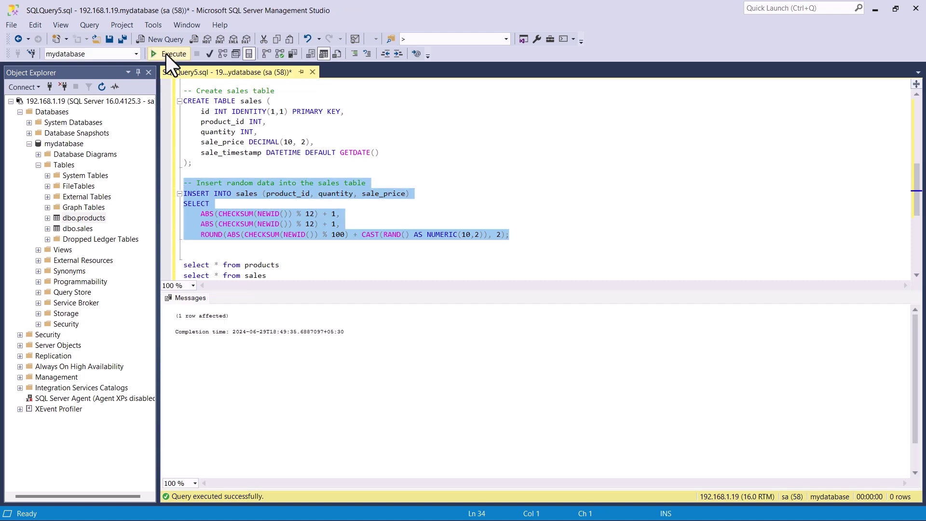
{"action": "left_click", "coordinate": [166, 54]}
{"action": "left_click", "coordinate": [166, 54]}
{"action": "left_click", "coordinate": [166, 54]}
{"action": "left_click", "coordinate": [295, 275]}
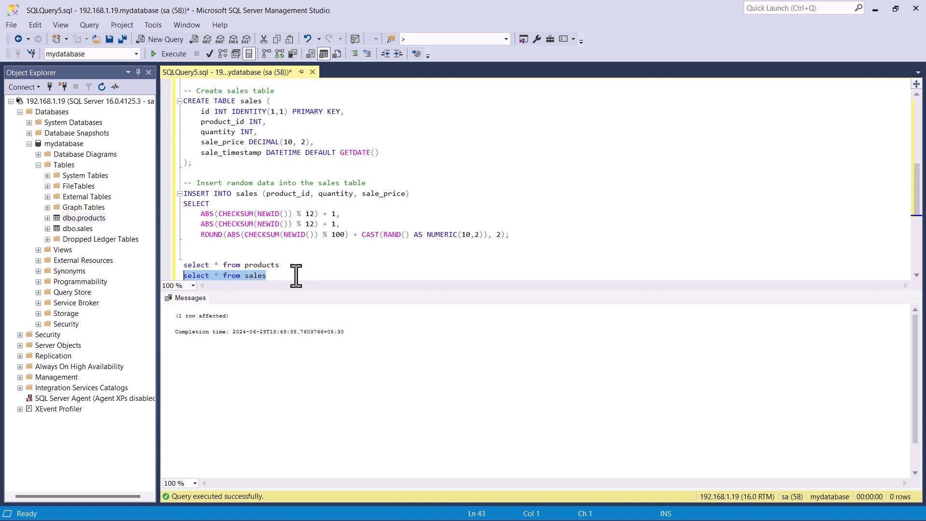
{"action": "key", "text": "shift+Home"}
{"action": "key", "text": "F5"}
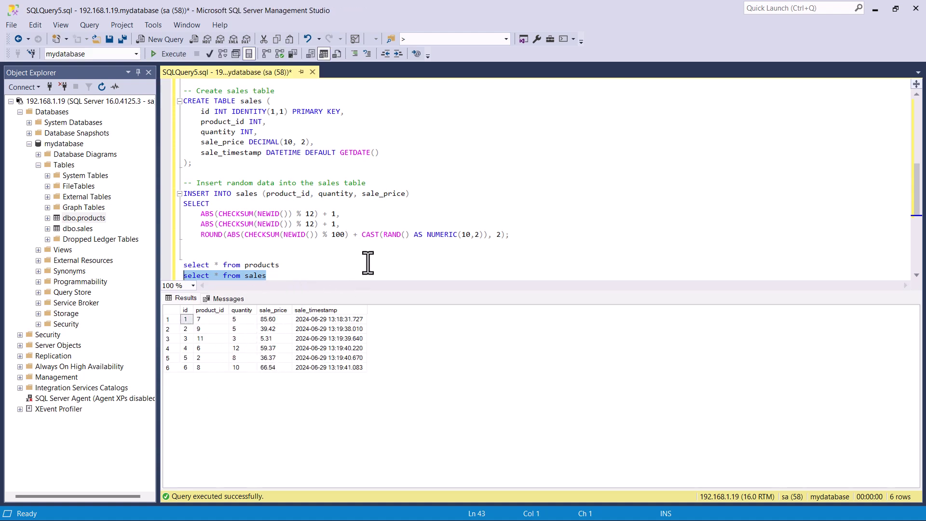
{"action": "left_click_drag", "start_coordinate": [533, 234], "coordinate": [182, 194]}
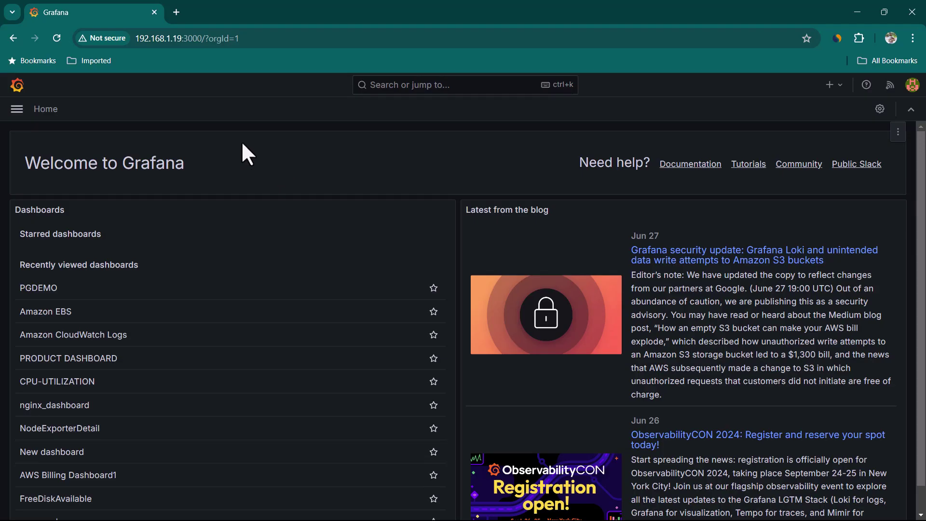
Find Microsoft SQL Server under Connections > Add new connection by searching 'mssql'
{"action": "left_click", "coordinate": [20, 111]}
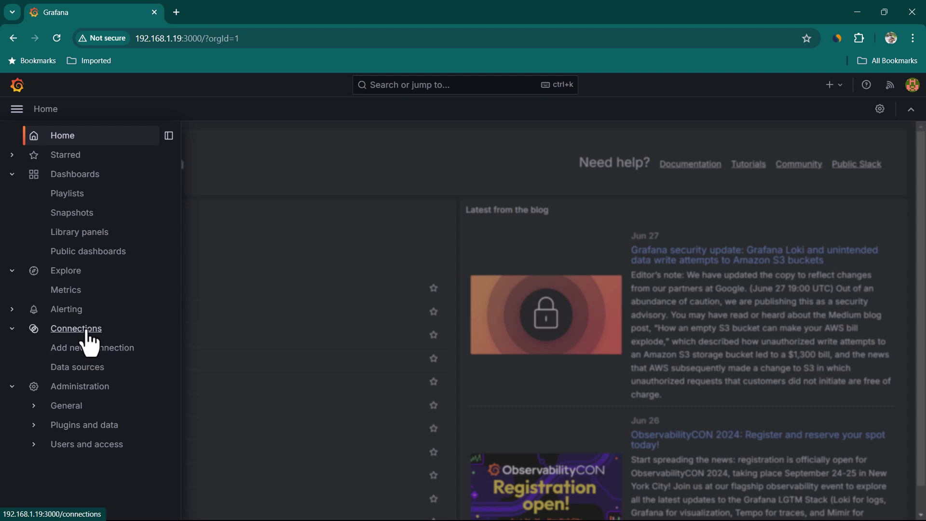
{"action": "left_click", "coordinate": [84, 356]}
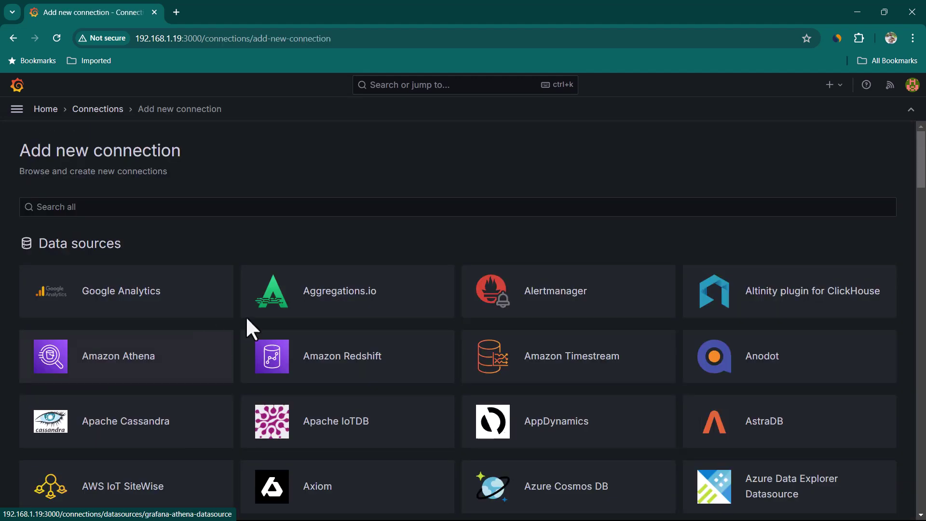
{"action": "type", "text": "mssql"}
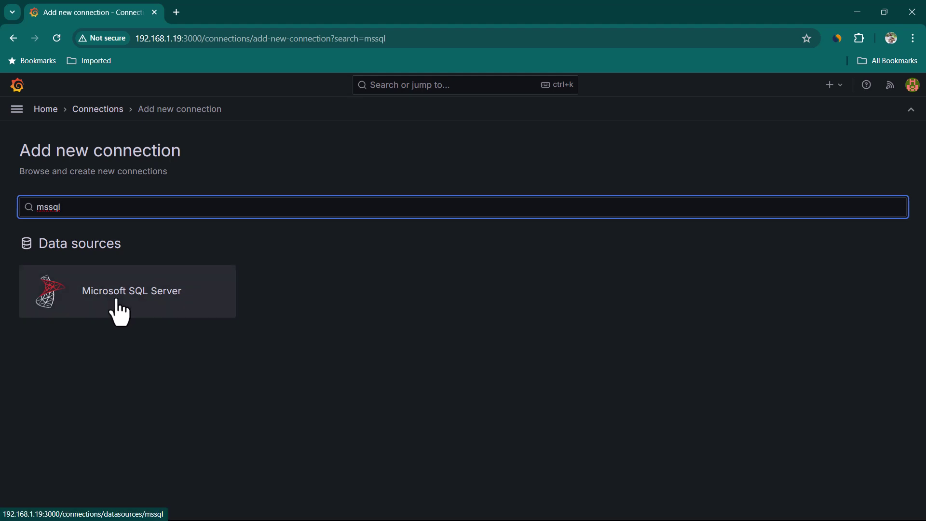
{"action": "left_click", "coordinate": [119, 312]}
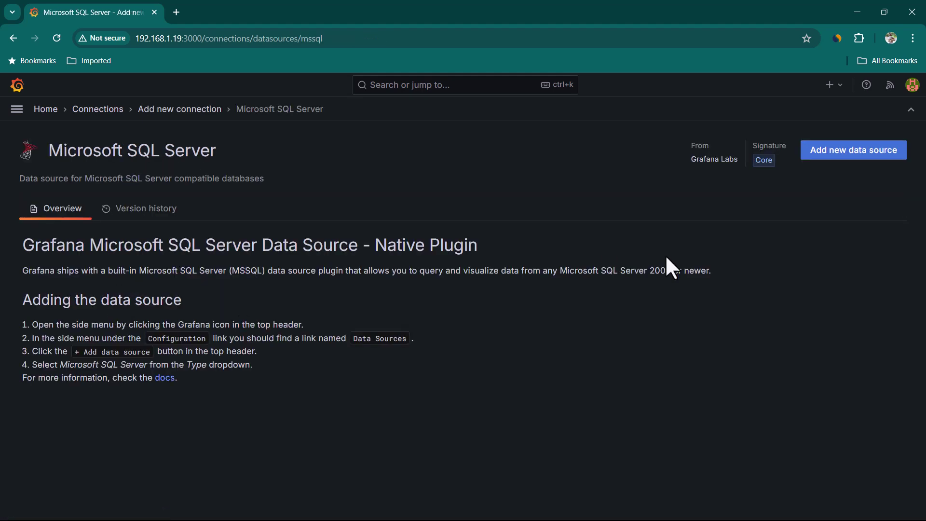
Create the Microsoft SQL Server data source and rename it to mssql_demo
{"action": "left_click", "coordinate": [845, 170]}
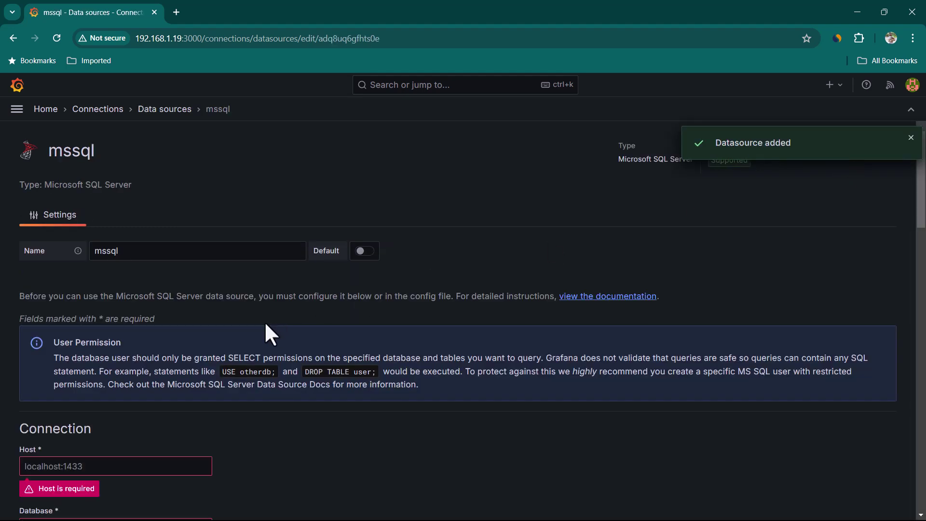
{"action": "scroll", "coordinate": [118, 255], "scroll_direction": "down", "scroll_amount": 1}
{"action": "left_click", "coordinate": [51, 189]}
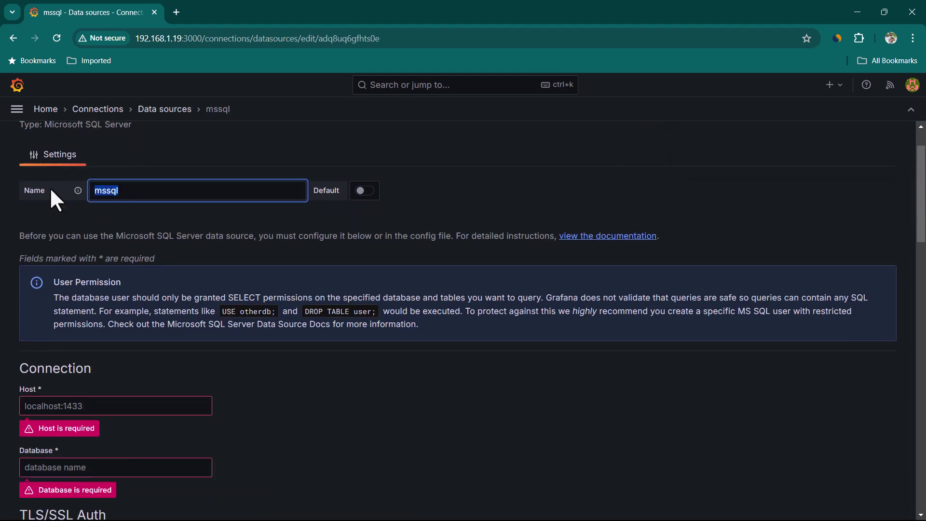
{"action": "left_click", "coordinate": [141, 193]}
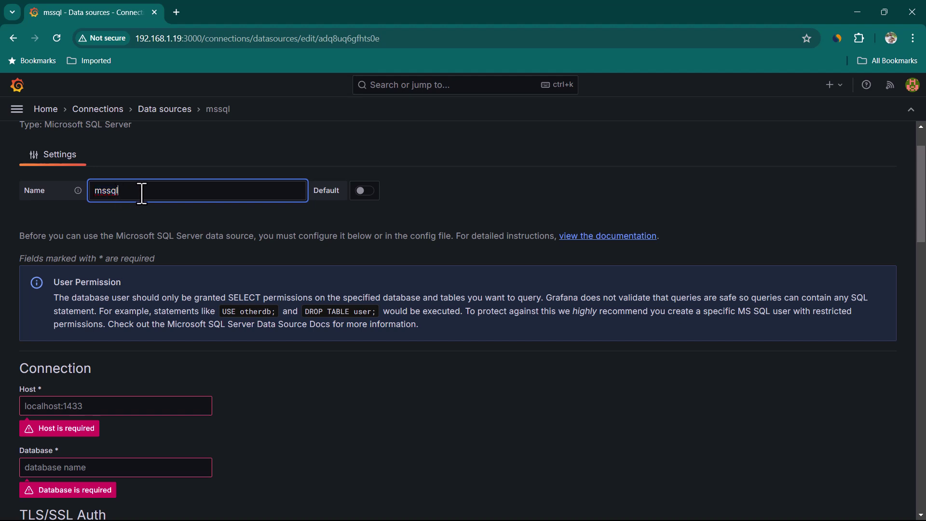
{"action": "type", "text": "_demo"}
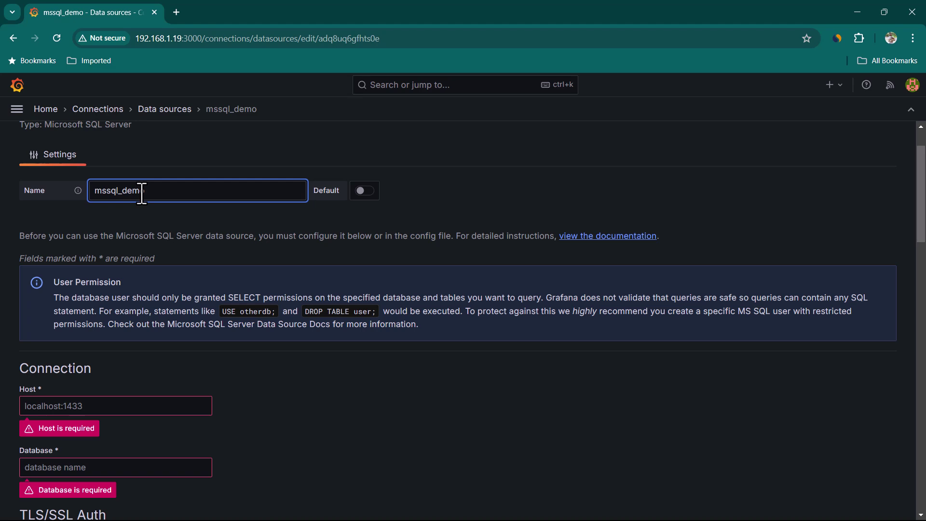
{"action": "scroll", "coordinate": [142, 193], "scroll_direction": "down", "scroll_amount": 3}
Set Host to 192.168.1.19:1433 and Database to mydatabase
{"action": "left_click", "coordinate": [78, 286]}
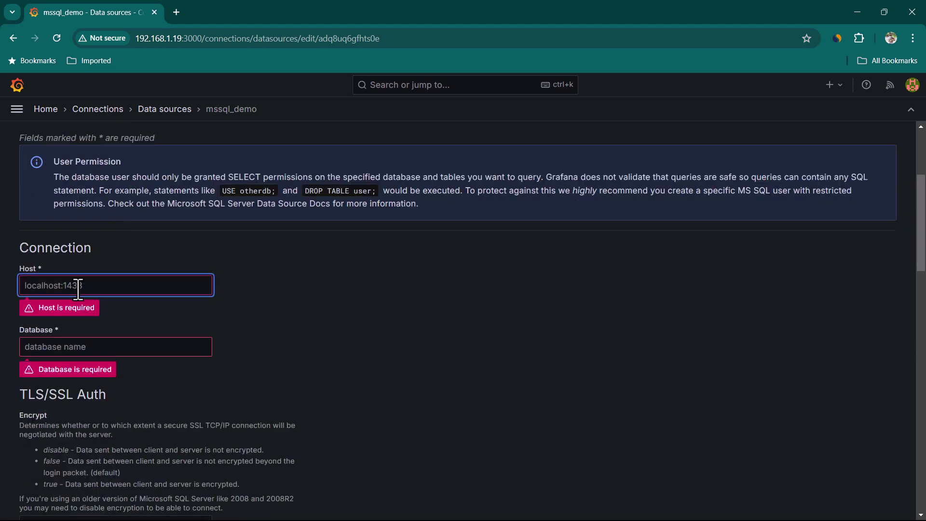
{"action": "type", "text": "192.1"}
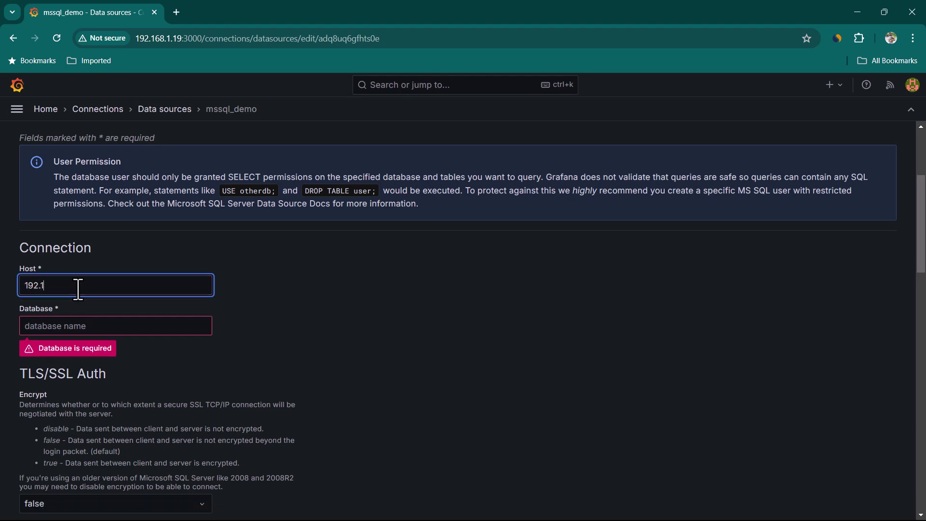
{"action": "type", "text": "68.1.19:1433"}
{"action": "scroll", "coordinate": [99, 276], "scroll_direction": "down", "scroll_amount": 1}
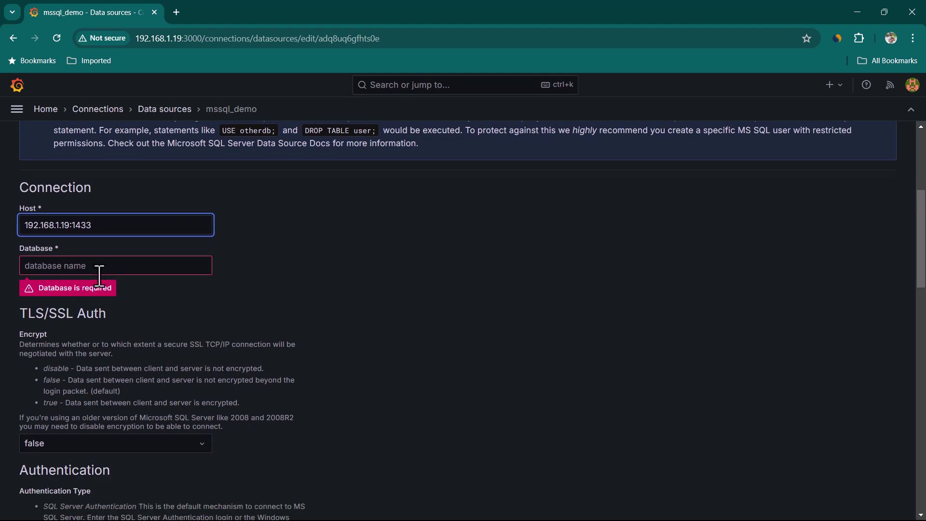
{"action": "left_click", "coordinate": [99, 270]}
{"action": "type", "text": "mydatabase"}
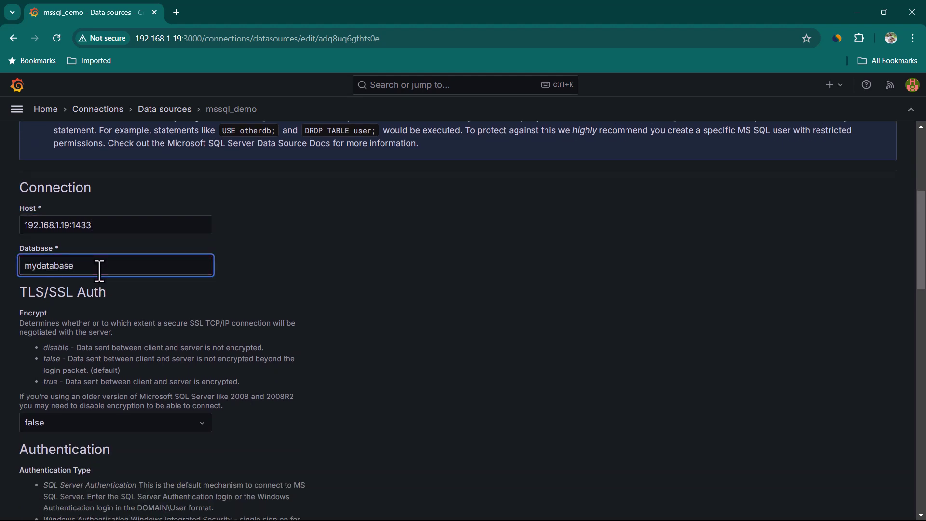
{"action": "scroll", "coordinate": [99, 270], "scroll_direction": "down", "scroll_amount": 1}
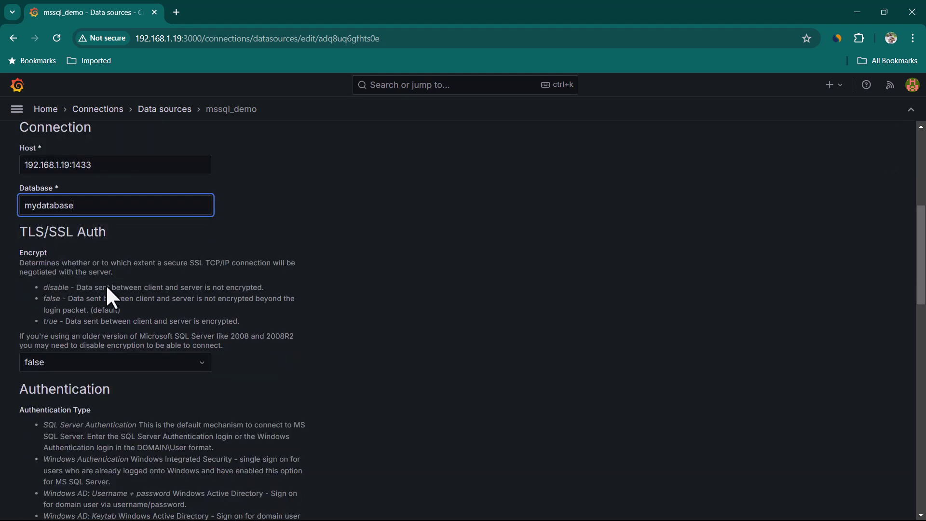
{"action": "scroll", "coordinate": [221, 334], "scroll_direction": "down", "scroll_amount": 1}
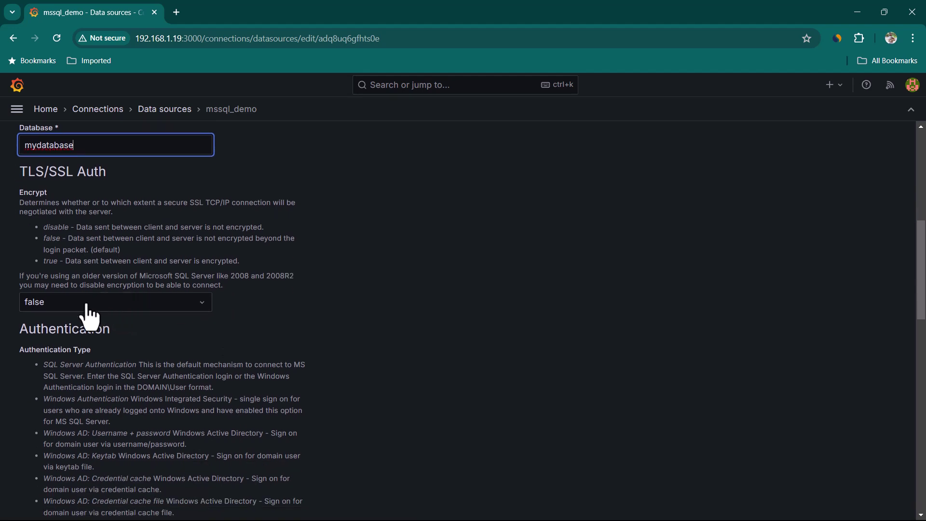
Keep SQL Server Authentication and enter the login username and account password
{"action": "left_click", "coordinate": [165, 315]}
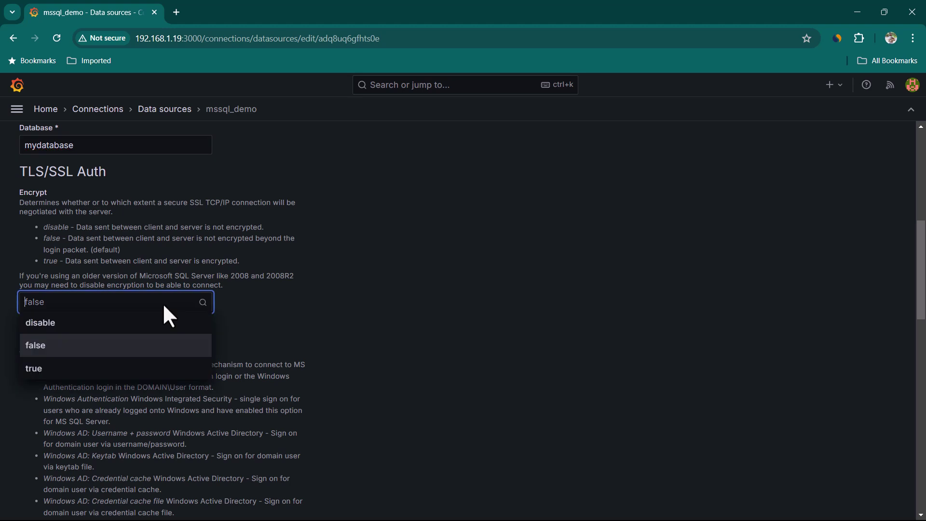
{"action": "scroll", "coordinate": [365, 352], "scroll_direction": "down", "scroll_amount": 3}
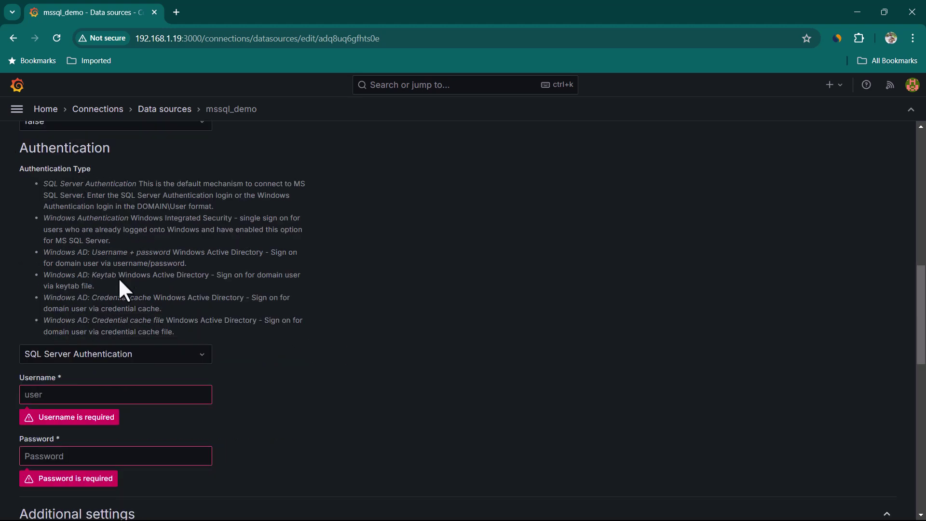
{"action": "left_click", "coordinate": [191, 356]}
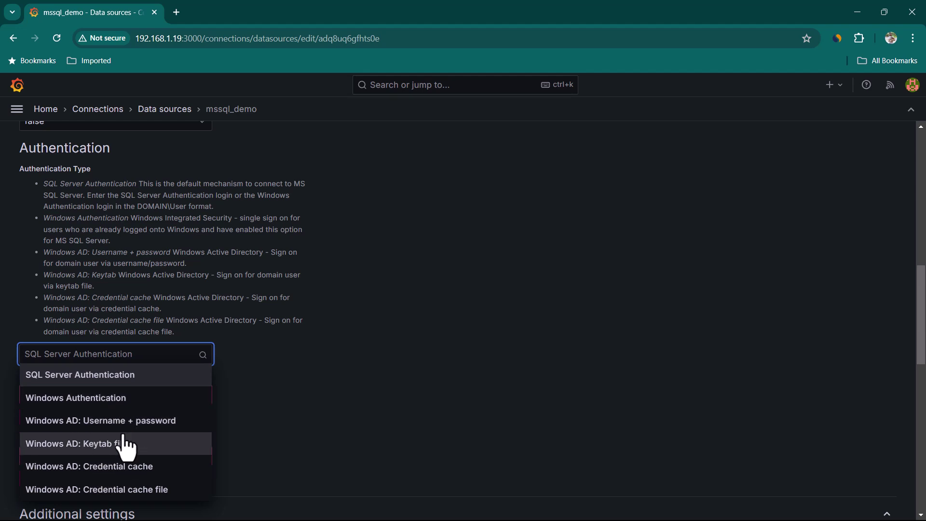
{"action": "left_click", "coordinate": [251, 409]}
{"action": "scroll", "coordinate": [141, 405], "scroll_direction": "down", "scroll_amount": 1}
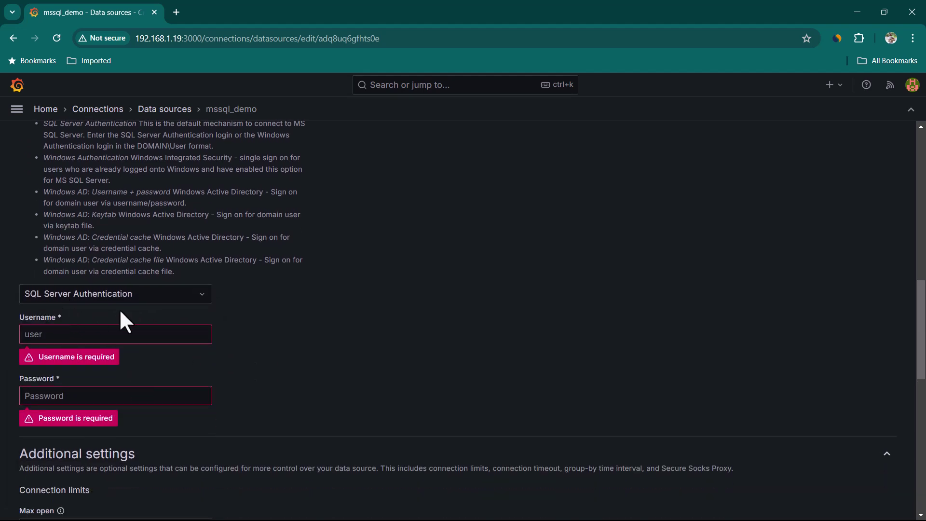
{"action": "left_click", "coordinate": [90, 334]}
{"action": "type", "text": "sa"}
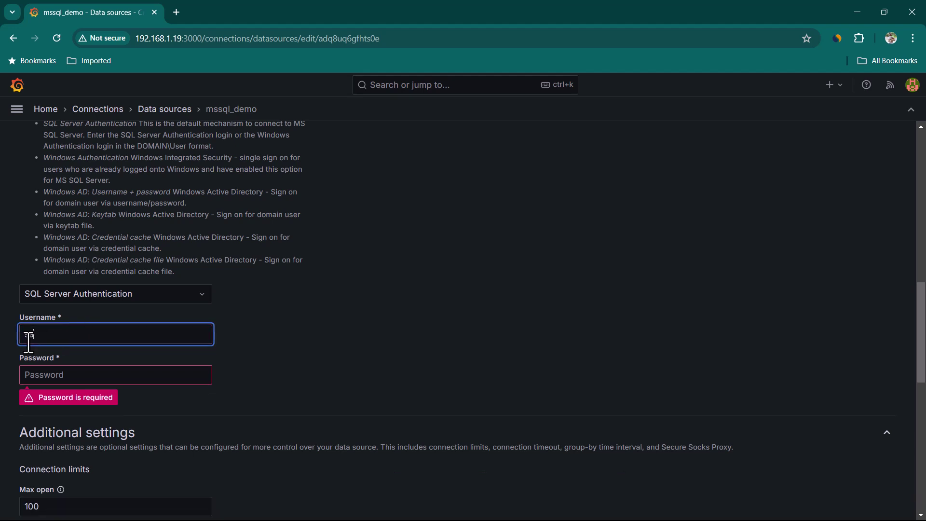
{"action": "left_click", "coordinate": [72, 379]}
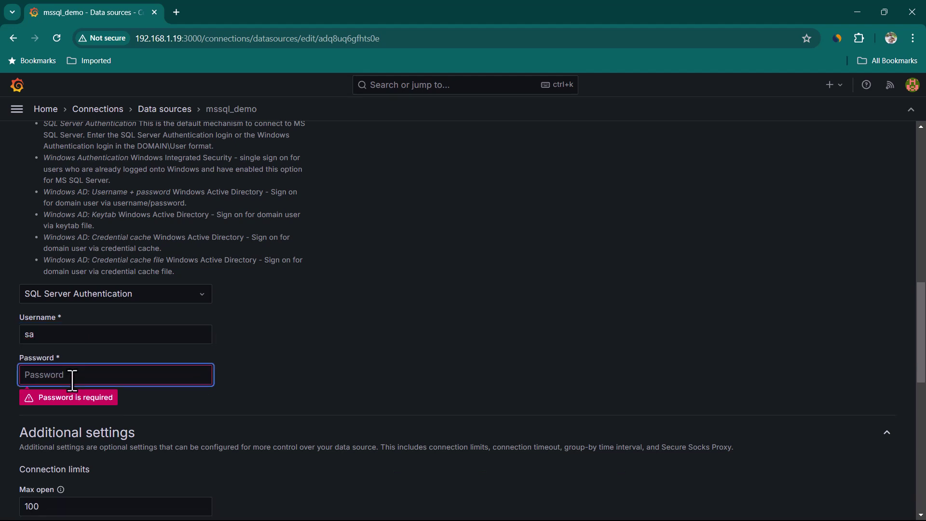
{"action": "key", "text": "ctrl+v"}
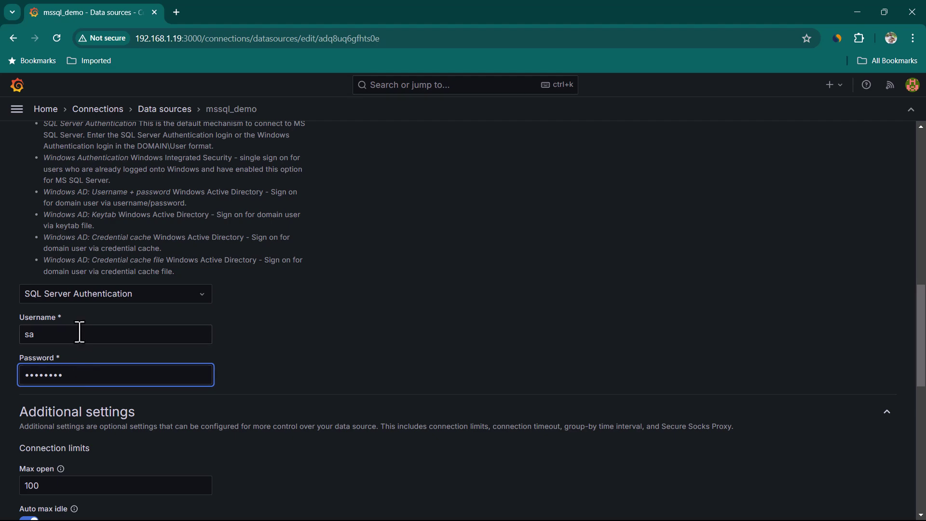
{"action": "left_click", "coordinate": [314, 374]}
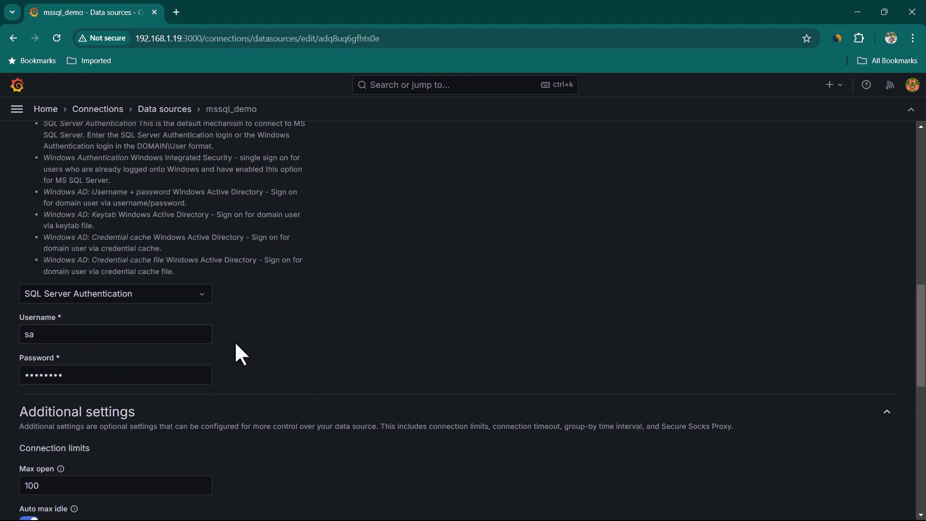
Save & test the data source and confirm the Database Connection OK message
{"action": "scroll", "coordinate": [211, 353], "scroll_direction": "up", "scroll_amount": 15}
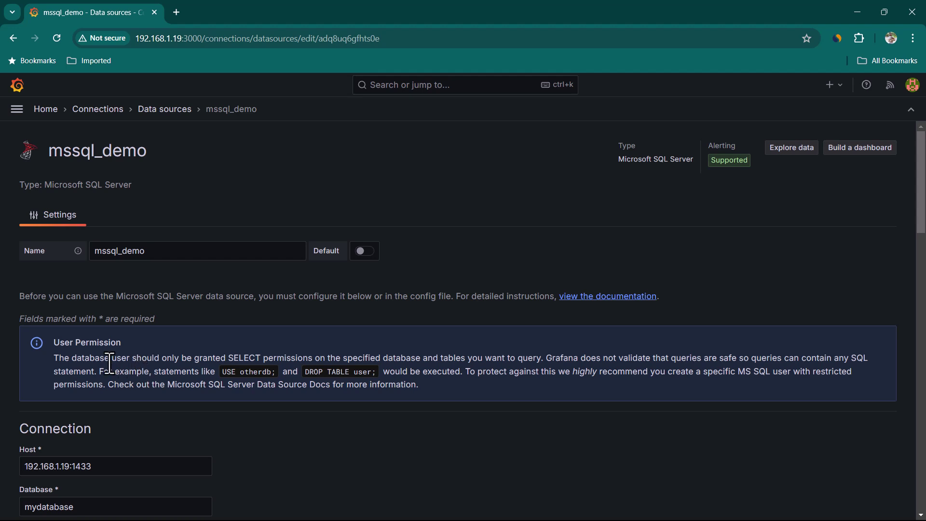
{"action": "left_click_drag", "start_coordinate": [213, 361], "coordinate": [381, 359]}
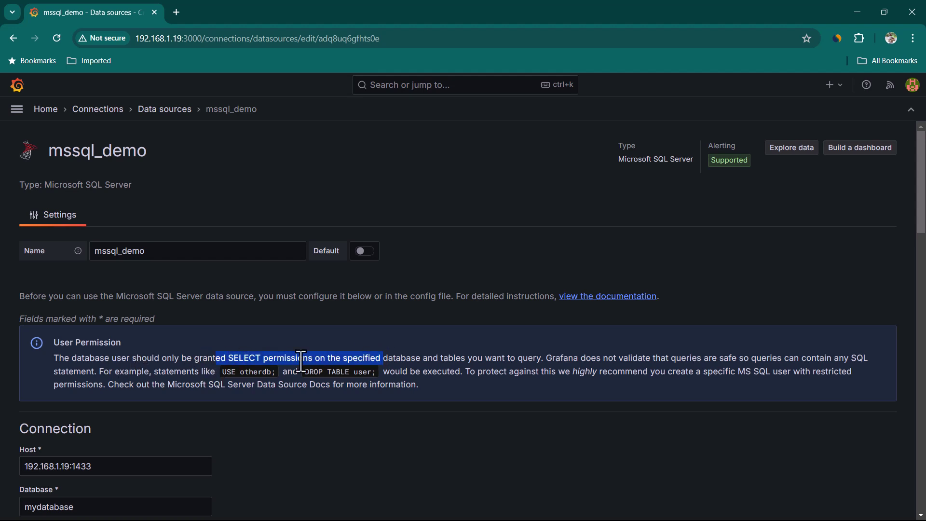
{"action": "left_click", "coordinate": [400, 384]}
{"action": "scroll", "coordinate": [405, 390], "scroll_direction": "down", "scroll_amount": 10}
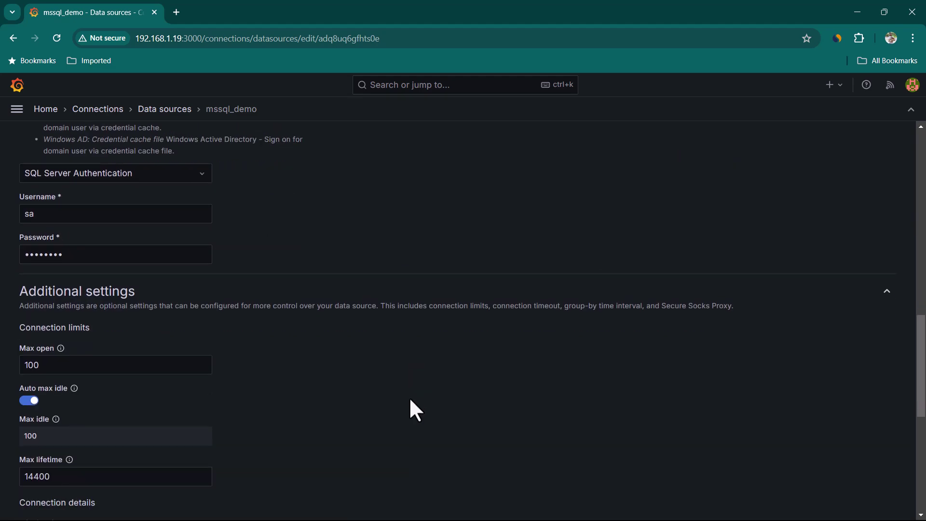
{"action": "scroll", "coordinate": [404, 396], "scroll_direction": "down", "scroll_amount": 7}
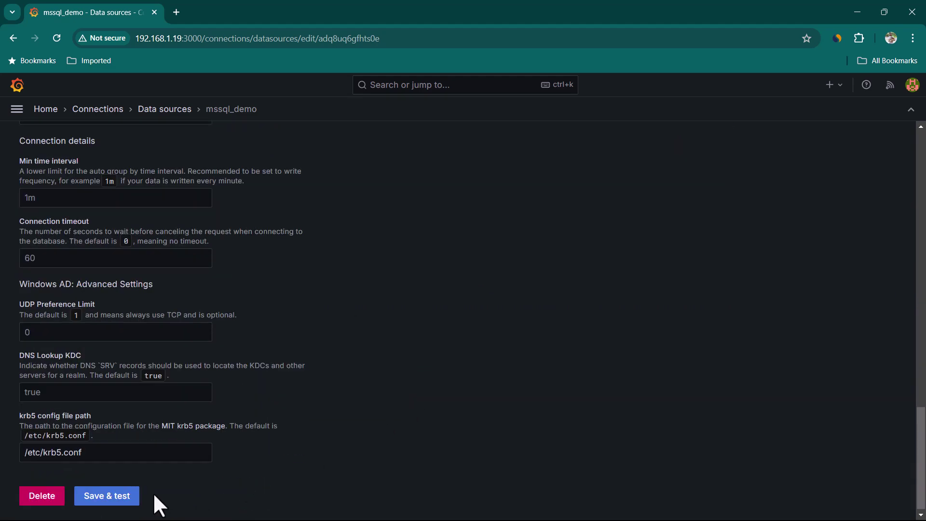
{"action": "scroll", "coordinate": [124, 504], "scroll_direction": "down", "scroll_amount": 1}
{"action": "left_click", "coordinate": [124, 500]}
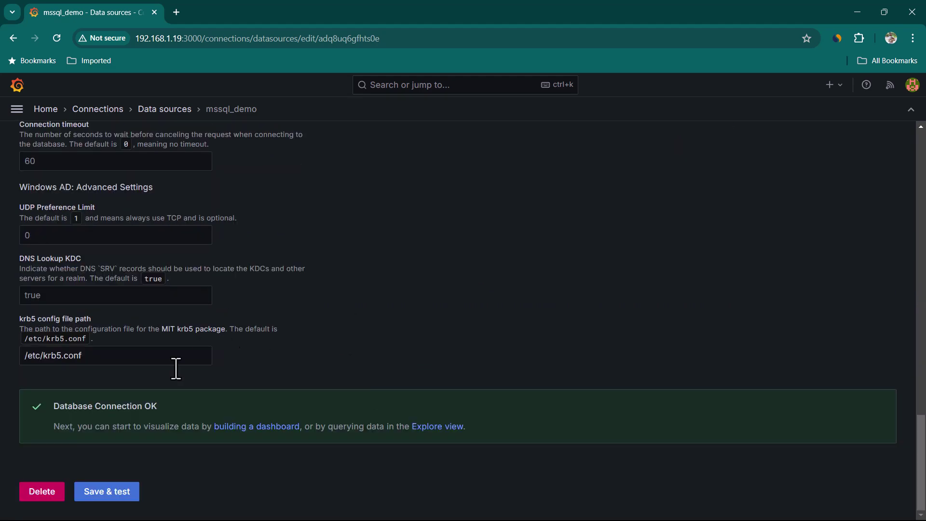
{"action": "left_click_drag", "start_coordinate": [51, 404], "coordinate": [182, 406]}
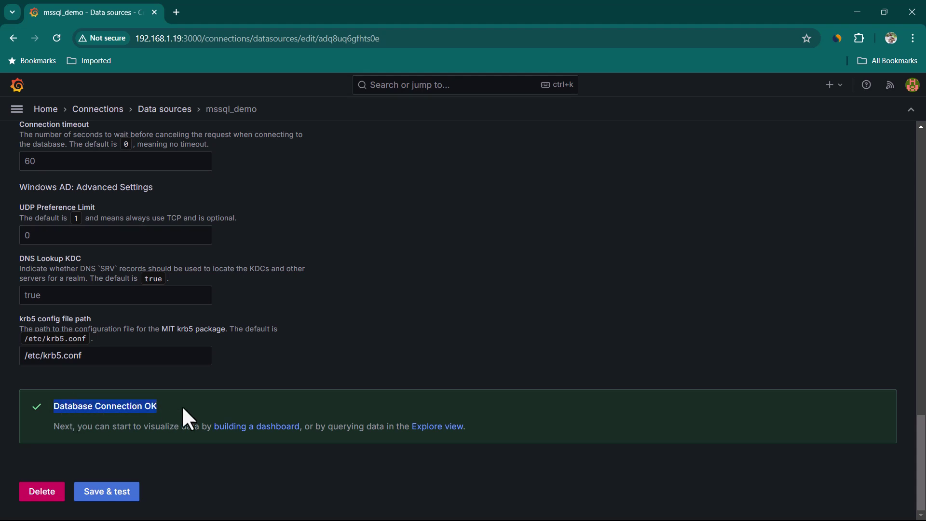
{"action": "left_click", "coordinate": [185, 405]}
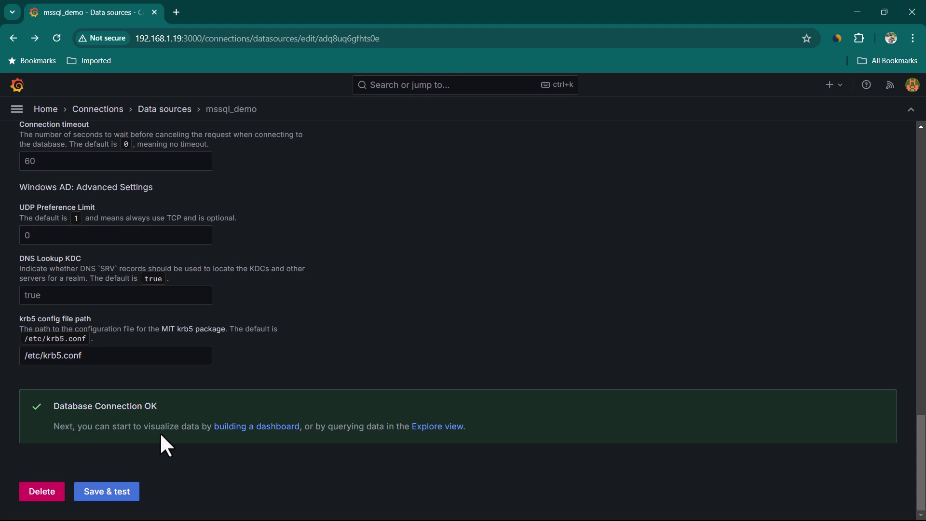
Add a visualization on mssql_demo querying all columns (*) of dbo.products and run it
{"action": "left_click", "coordinate": [247, 433]}
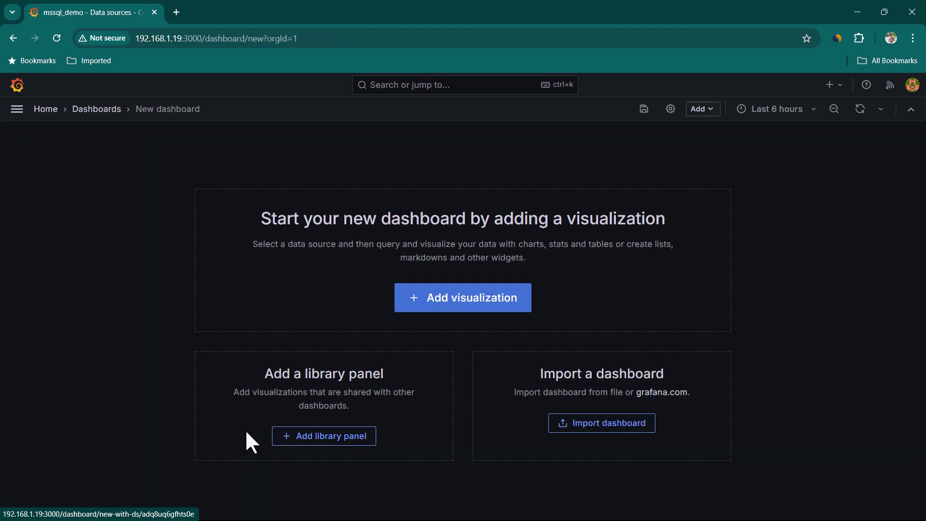
{"action": "left_click", "coordinate": [452, 309]}
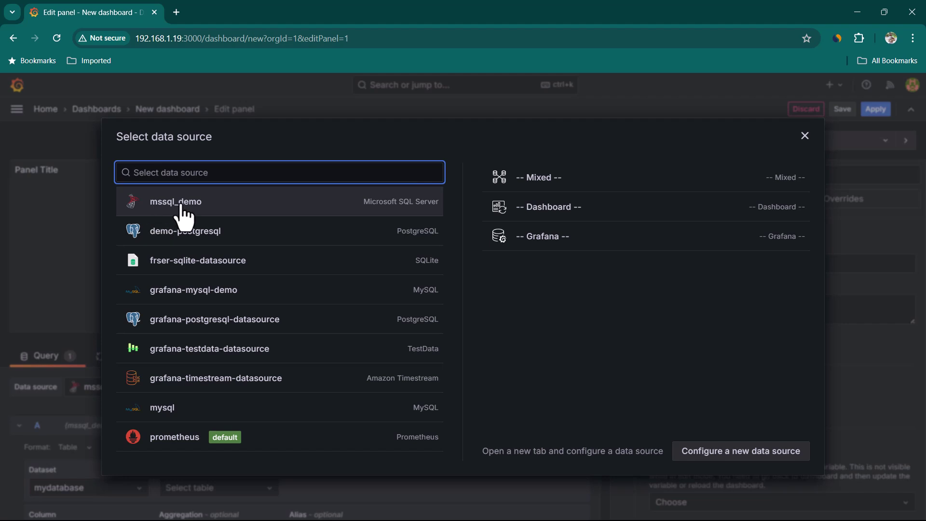
{"action": "left_click", "coordinate": [182, 206]}
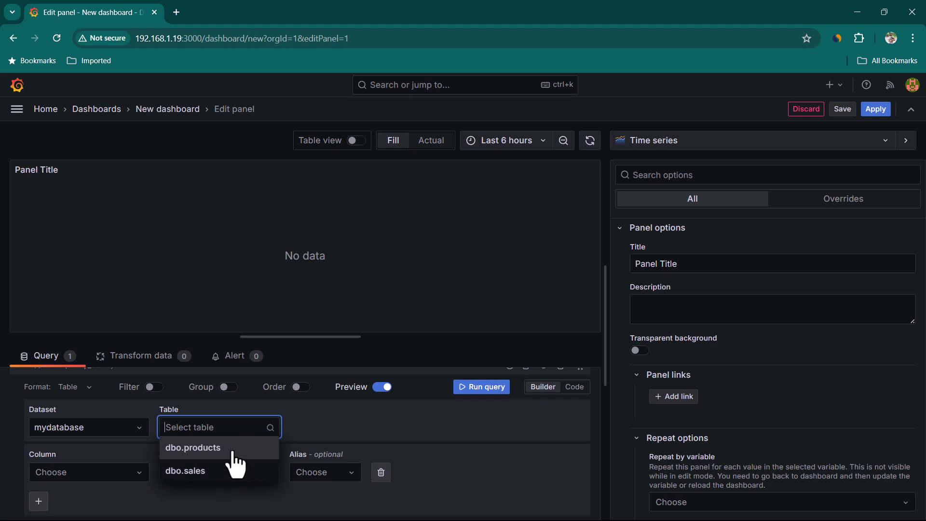
{"action": "left_click", "coordinate": [224, 454]}
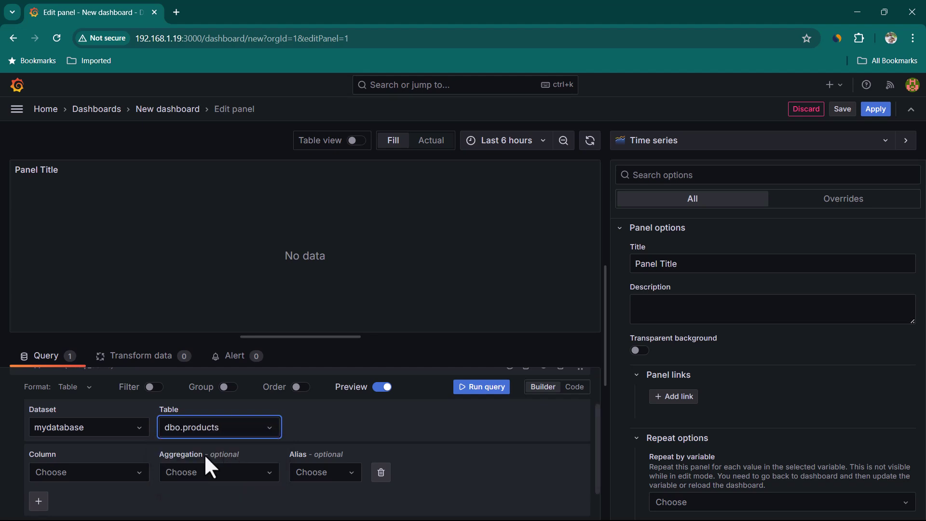
{"action": "left_click", "coordinate": [130, 473]}
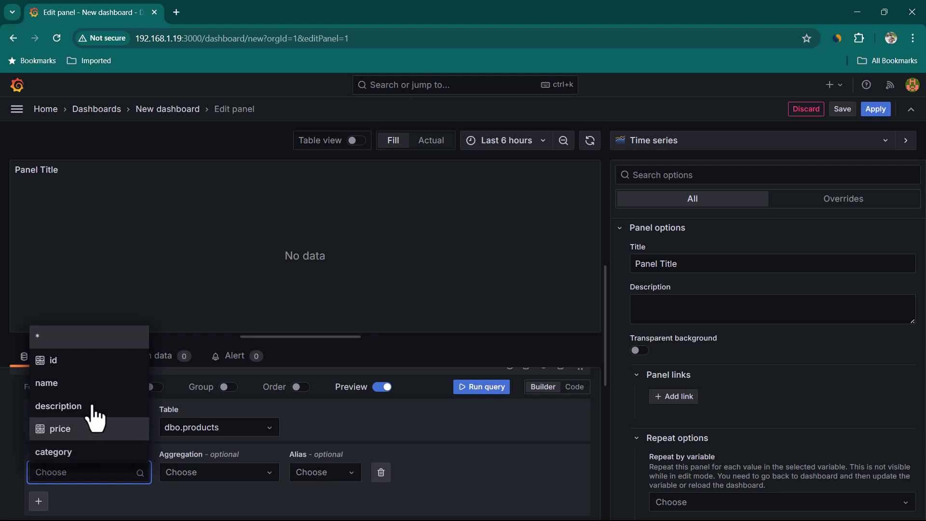
{"action": "left_click", "coordinate": [39, 340]}
{"action": "left_click", "coordinate": [485, 393]}
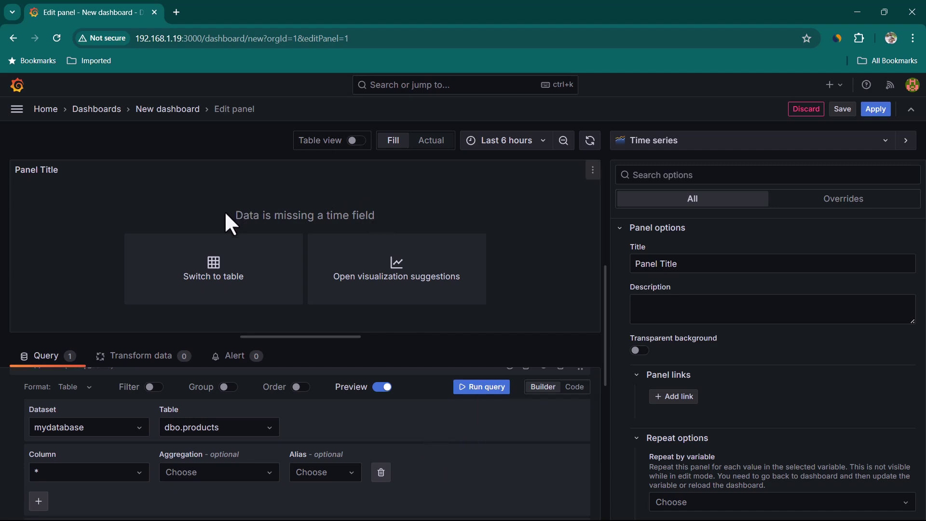
{"action": "left_click_drag", "start_coordinate": [225, 215], "coordinate": [372, 218]}
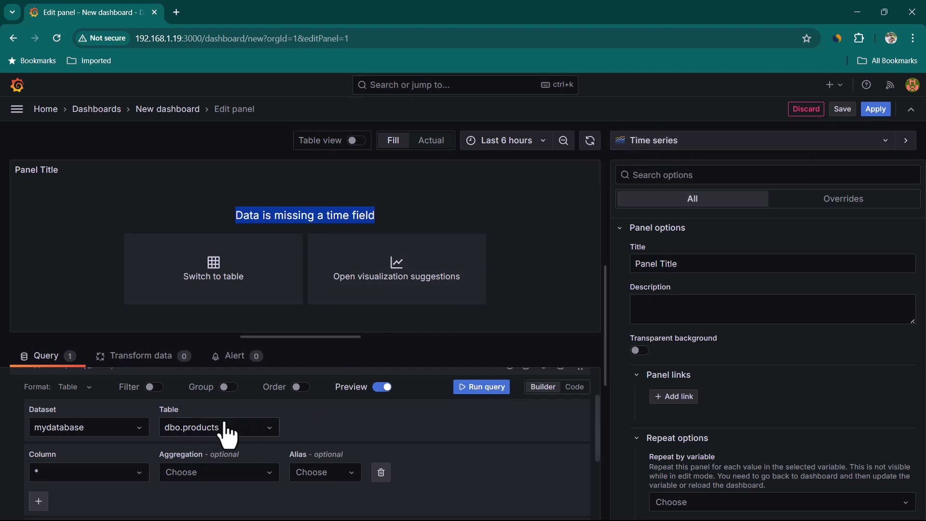
Make the panel a paginated Table, apply it, and enlarge it on the dashboard
{"action": "left_click", "coordinate": [647, 141]}
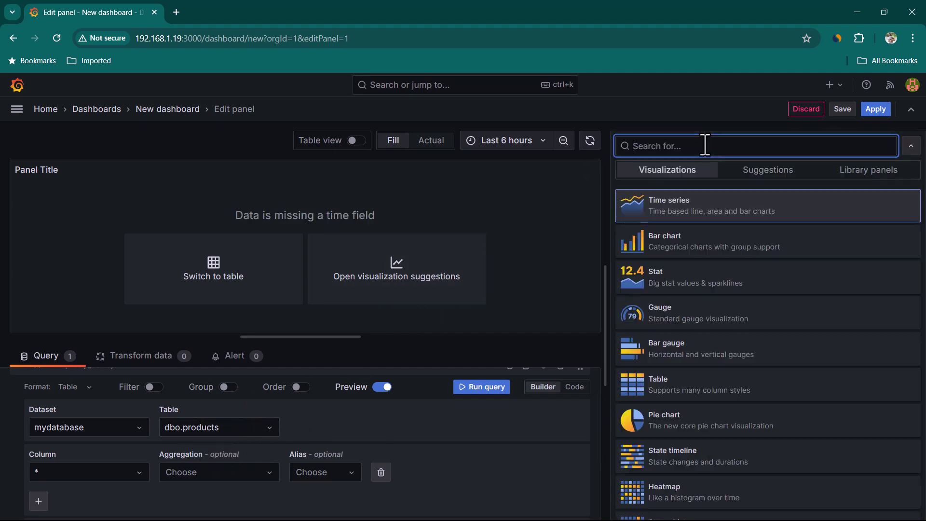
{"action": "left_click", "coordinate": [687, 388]}
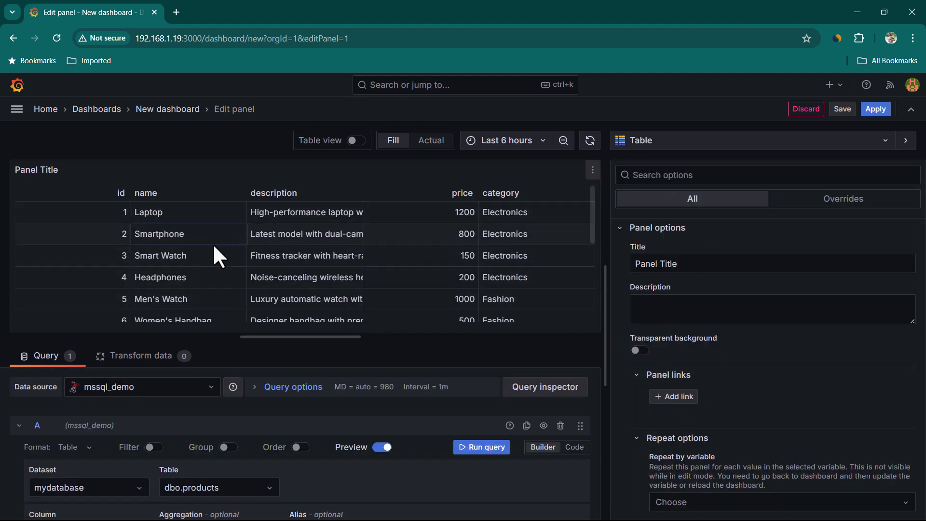
{"action": "left_click", "coordinate": [644, 229]}
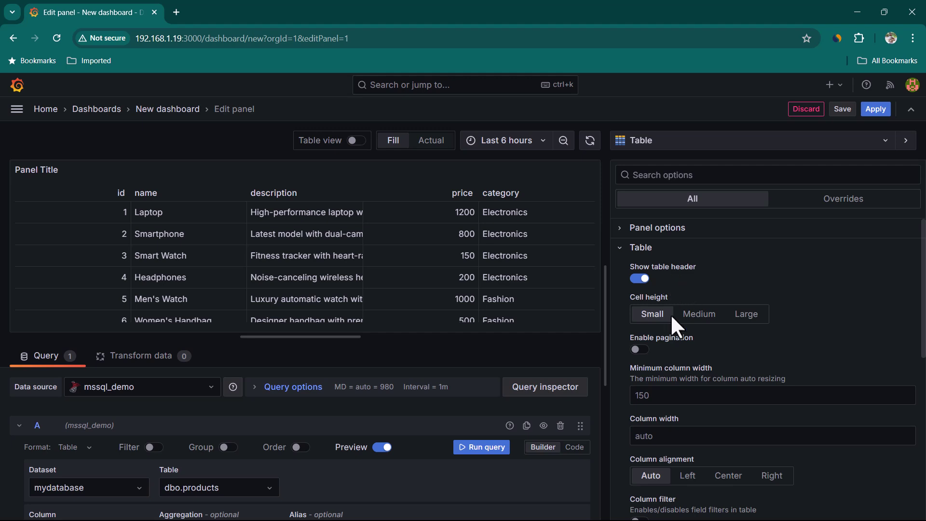
{"action": "scroll", "coordinate": [218, 268], "scroll_direction": "down", "scroll_amount": 3}
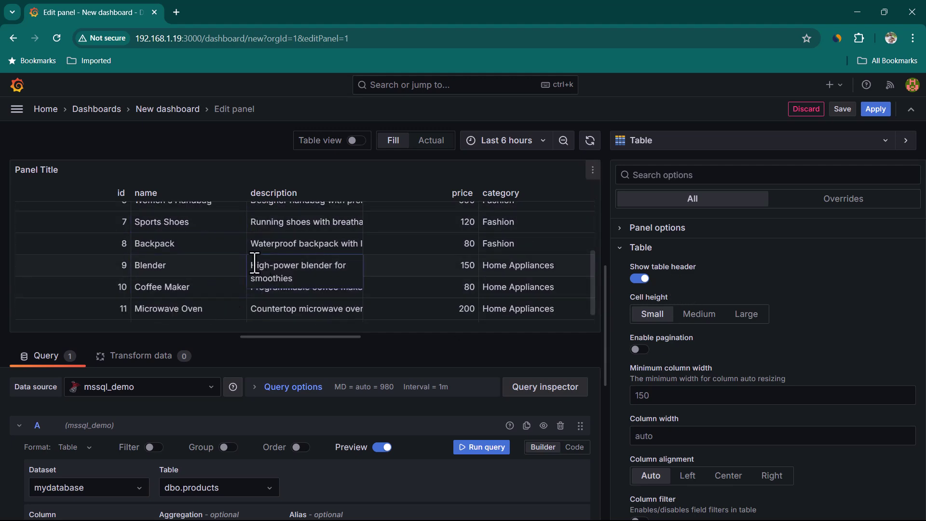
{"action": "scroll", "coordinate": [254, 267], "scroll_direction": "down", "scroll_amount": 1}
{"action": "left_click", "coordinate": [641, 352]}
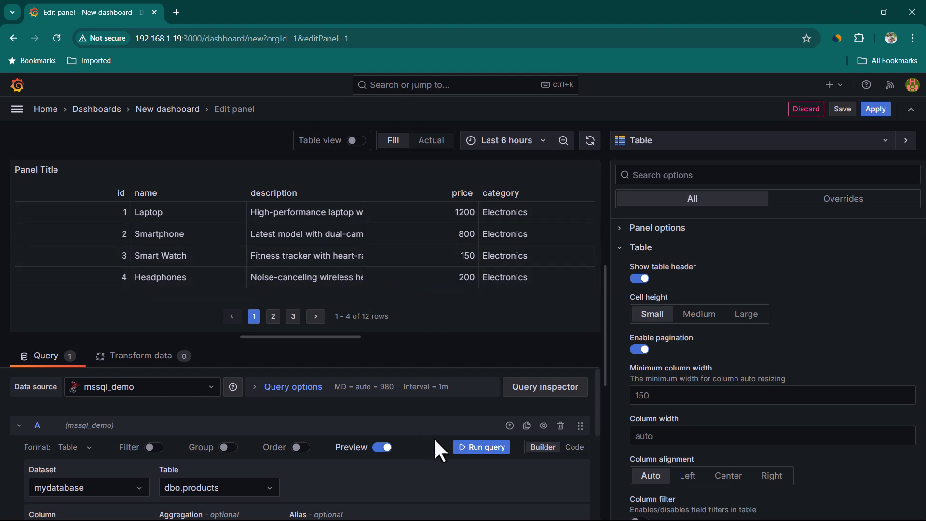
{"action": "left_click", "coordinate": [875, 109]}
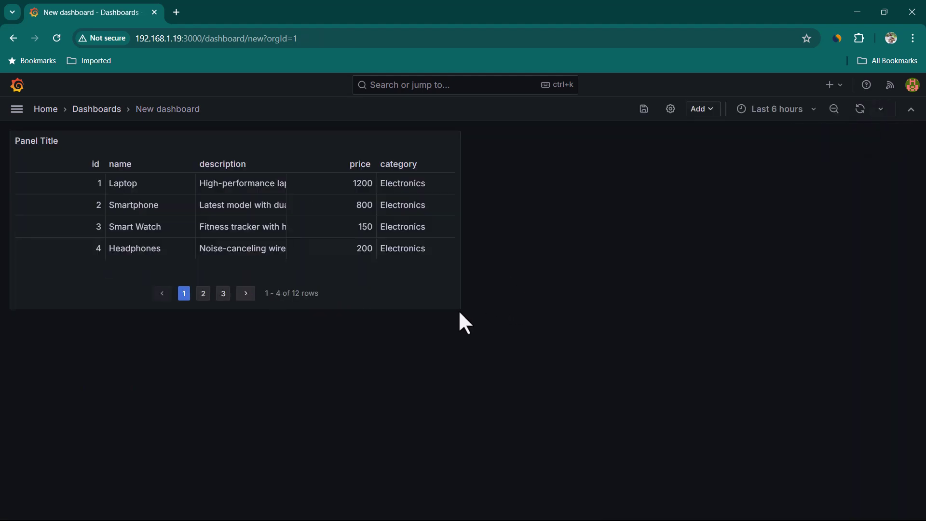
{"action": "left_click_drag", "start_coordinate": [464, 309], "coordinate": [542, 321]}
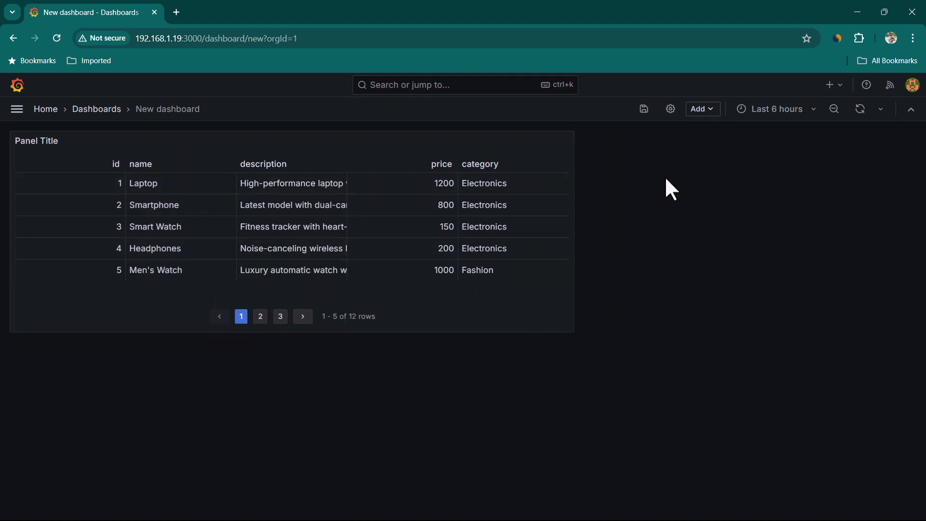
Add a Query variable named category in Dashboard settings > Variables, labelled 'Select a category'
{"action": "left_click", "coordinate": [670, 109]}
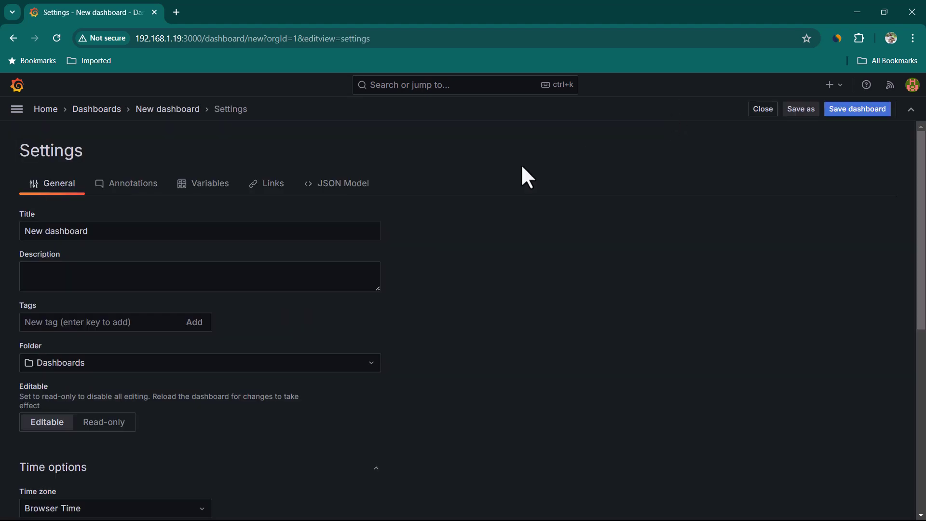
{"action": "left_click", "coordinate": [202, 192]}
{"action": "left_click", "coordinate": [468, 273]}
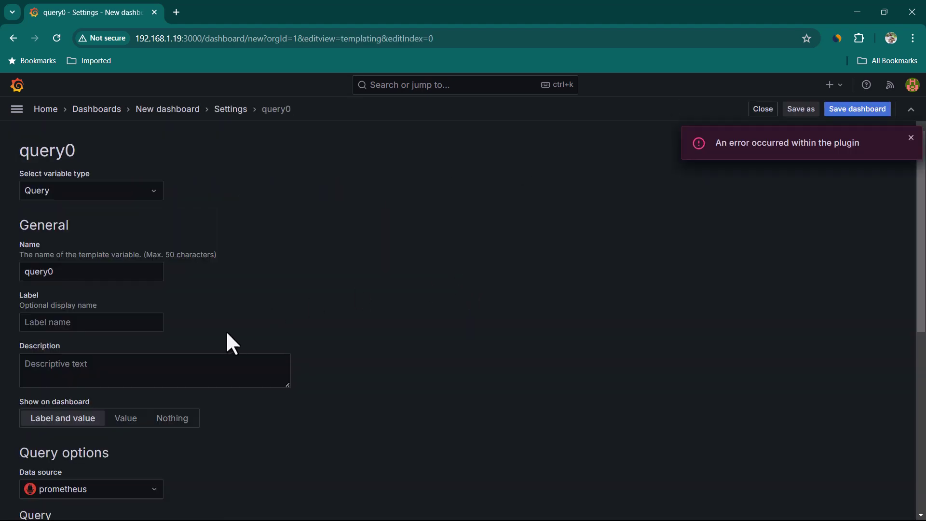
{"action": "left_click", "coordinate": [64, 193]}
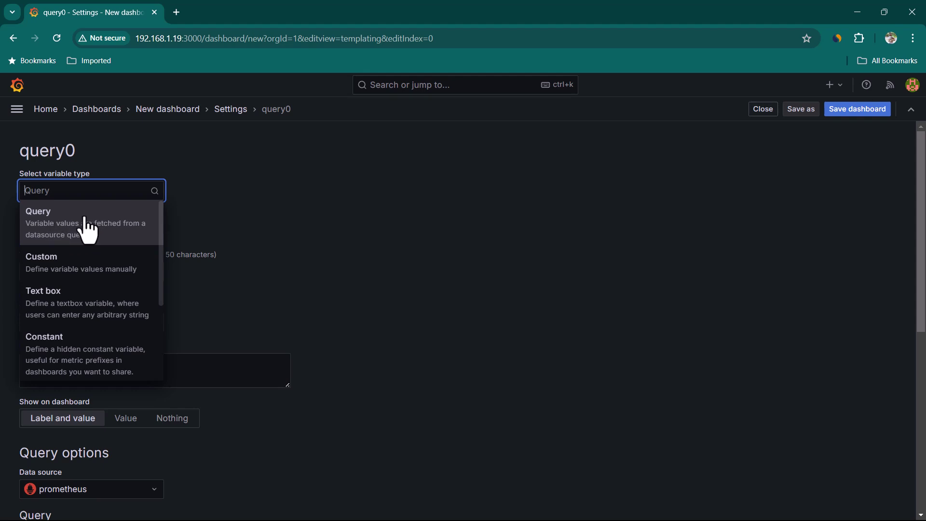
{"action": "left_click", "coordinate": [158, 240]}
{"action": "key", "text": "Tab"}
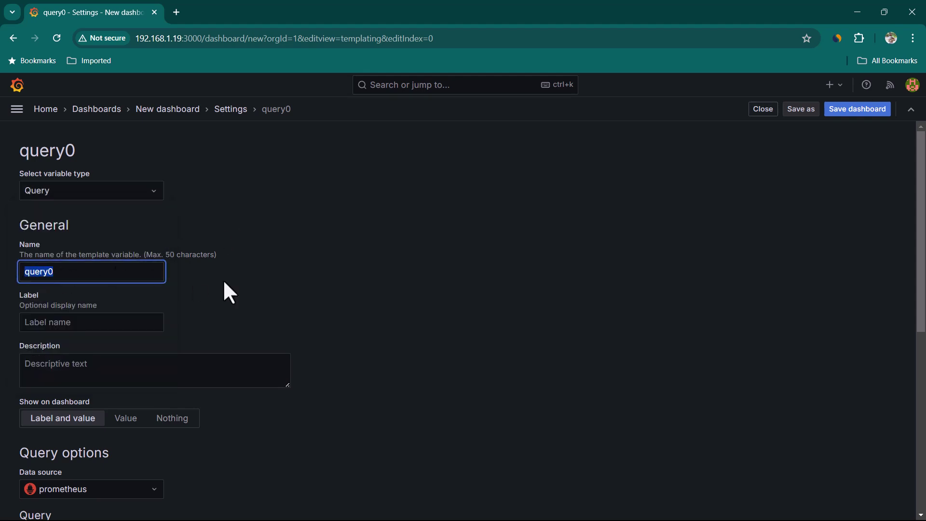
{"action": "type", "text": "category"}
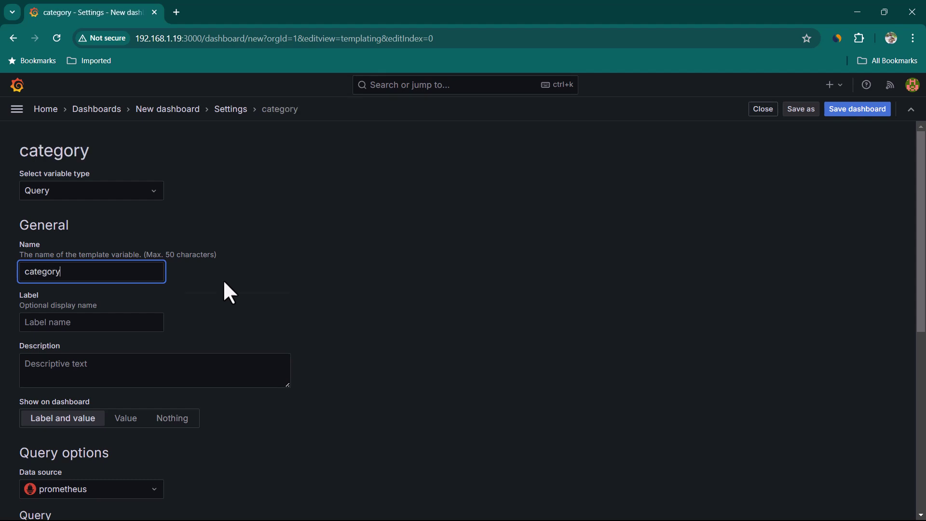
{"action": "scroll", "coordinate": [230, 292], "scroll_direction": "down", "scroll_amount": 1}
{"action": "left_click", "coordinate": [65, 263]}
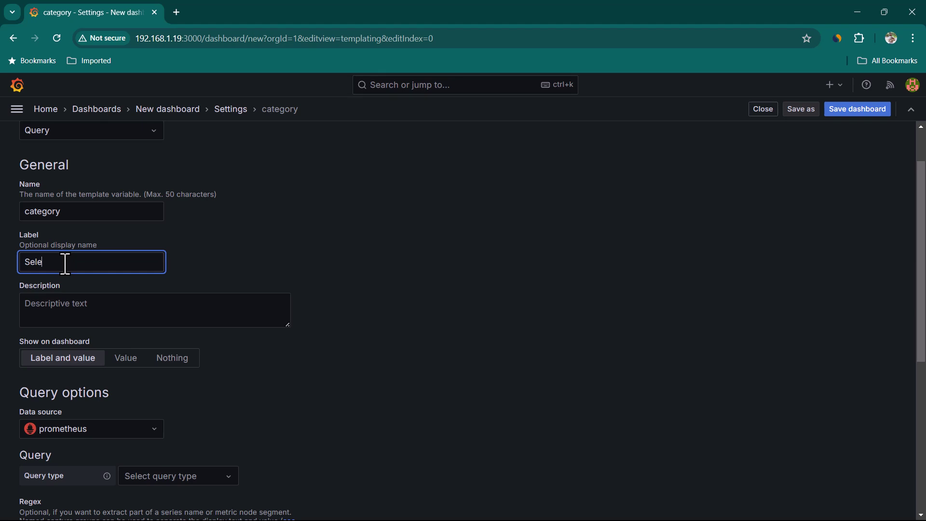
Give the variable data source mssql_demo and query 'select distinct category from products', then apply
{"action": "scroll", "coordinate": [65, 264], "scroll_direction": "down", "scroll_amount": 3}
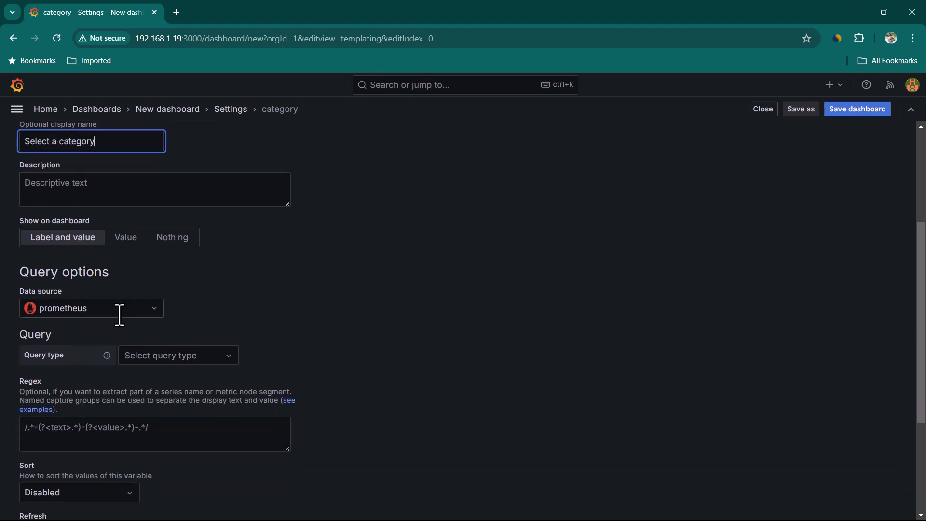
{"action": "left_click", "coordinate": [120, 312]}
{"action": "scroll", "coordinate": [97, 386], "scroll_direction": "down", "scroll_amount": 3}
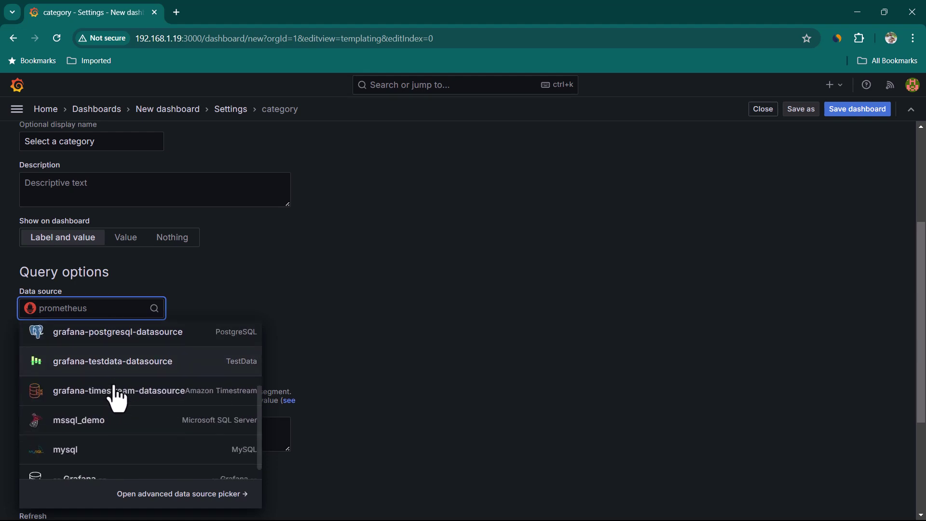
{"action": "scroll", "coordinate": [116, 397], "scroll_direction": "down", "scroll_amount": 1}
{"action": "left_click", "coordinate": [114, 415]}
{"action": "scroll", "coordinate": [244, 348], "scroll_direction": "down", "scroll_amount": 2}
{"action": "left_click", "coordinate": [75, 292]}
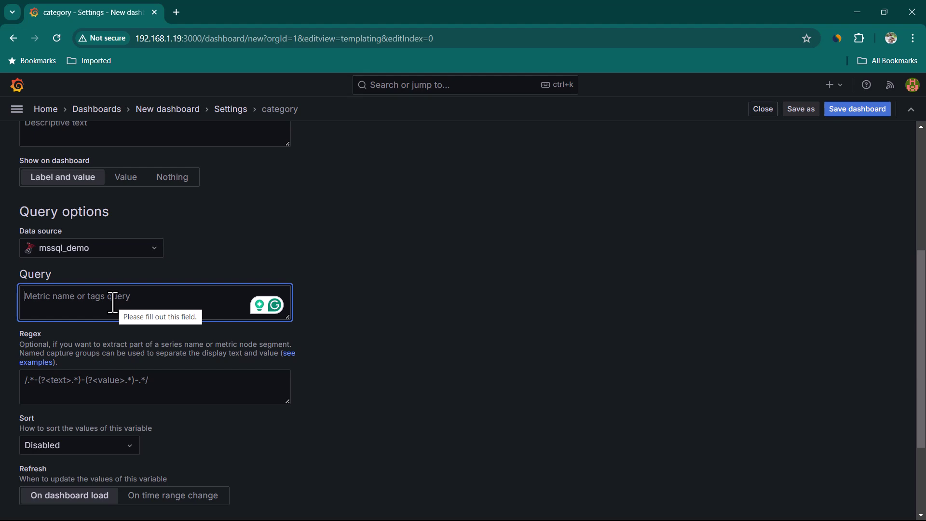
{"action": "type", "text": "select"}
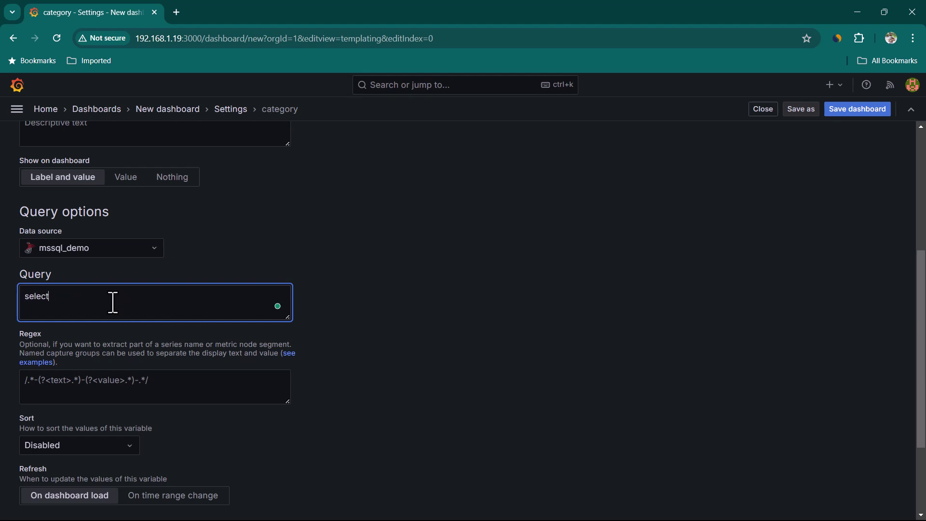
{"action": "type", "text": " distinct category from products"}
{"action": "scroll", "coordinate": [215, 478], "scroll_direction": "down", "scroll_amount": 4}
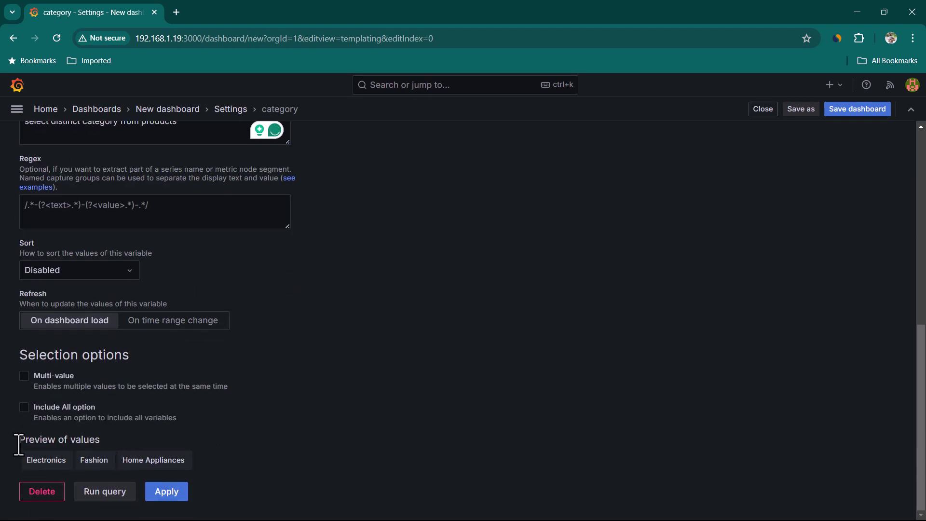
{"action": "left_click_drag", "start_coordinate": [59, 442], "coordinate": [40, 461]}
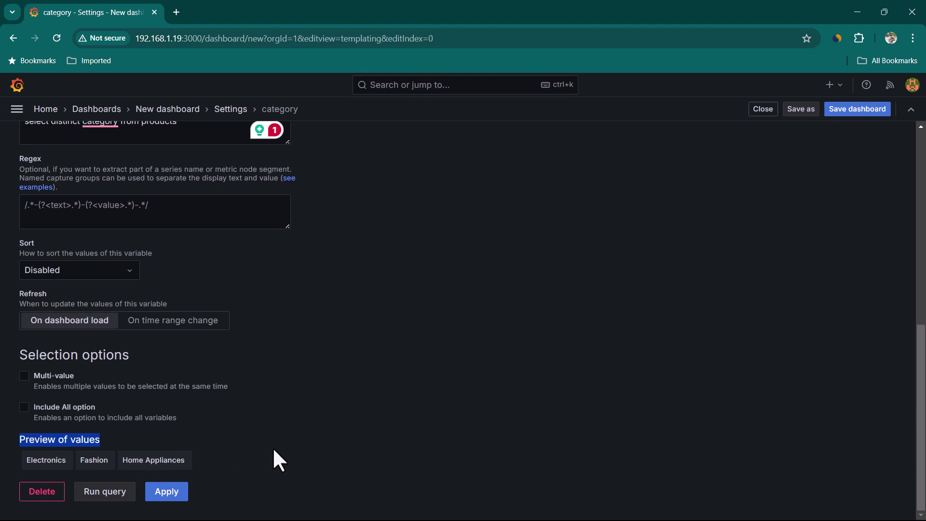
{"action": "left_click", "coordinate": [171, 497]}
{"action": "left_click", "coordinate": [170, 500]}
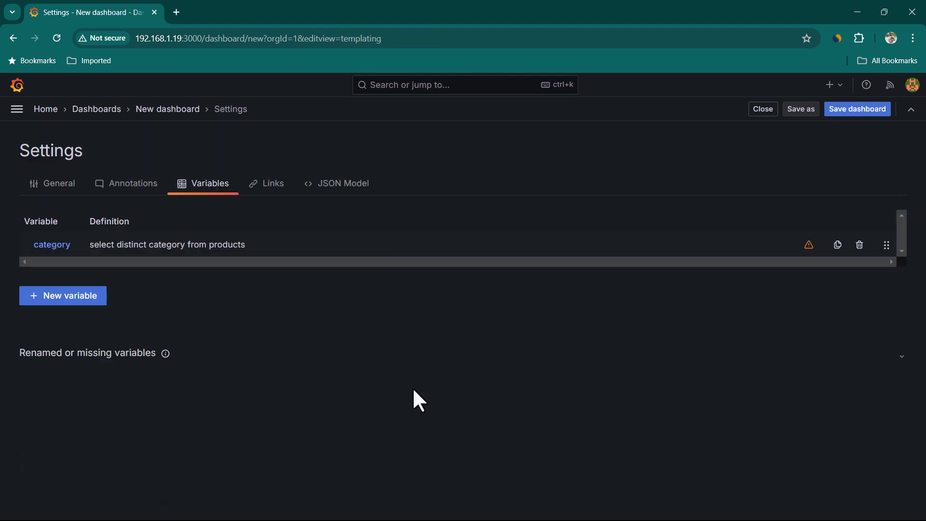
Close settings and test the category selector, choosing Fashion and then Electronics
{"action": "left_click", "coordinate": [762, 109]}
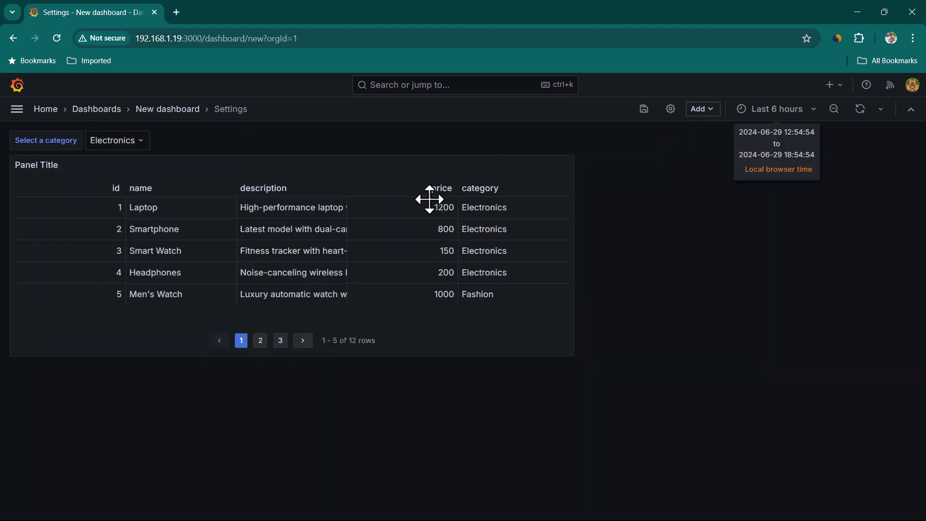
{"action": "left_click", "coordinate": [122, 145]}
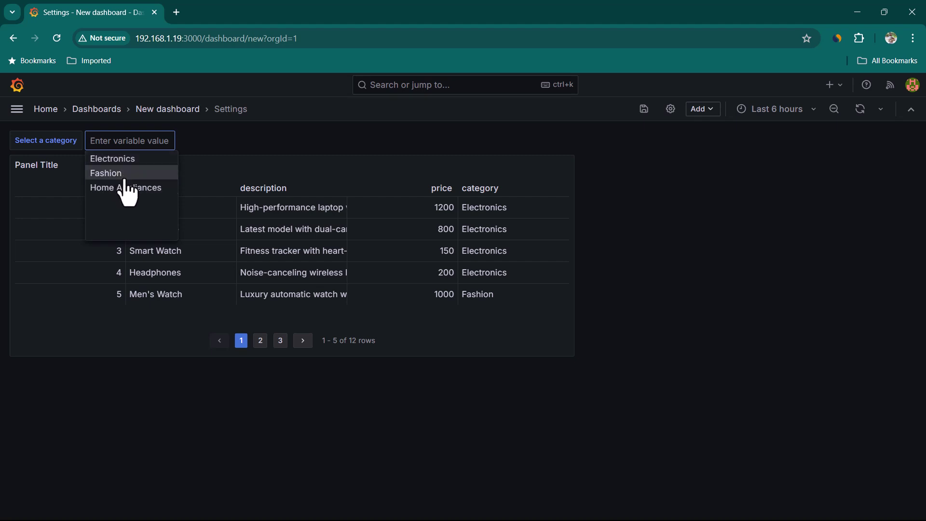
{"action": "left_click", "coordinate": [124, 174]}
{"action": "left_click", "coordinate": [128, 153]}
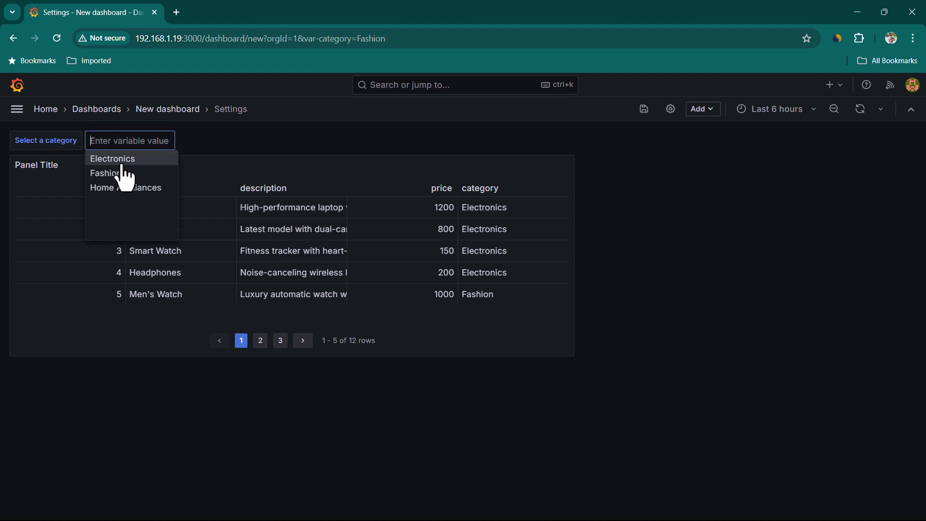
{"action": "left_click", "coordinate": [116, 158]}
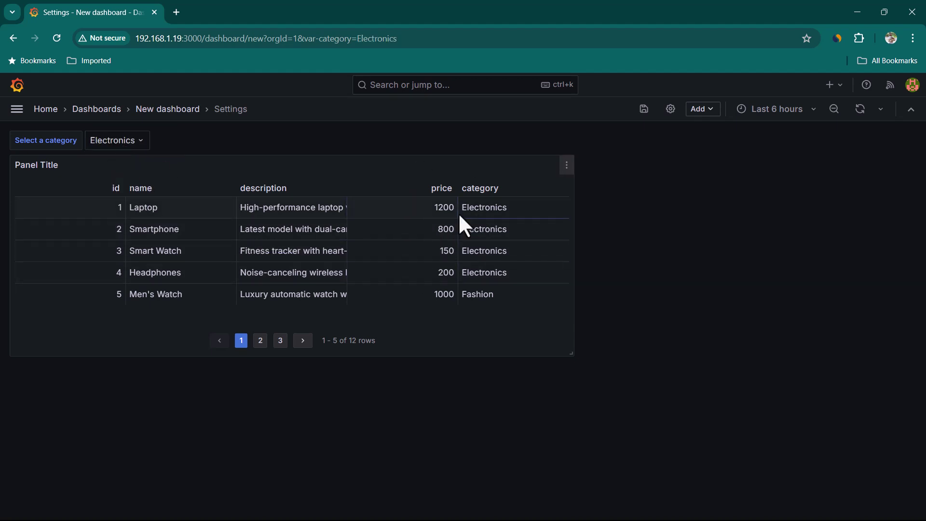
Edit the products table panel, enable Filter, and add an AND filter condition
{"action": "left_click", "coordinate": [567, 170]}
{"action": "left_click", "coordinate": [484, 210]}
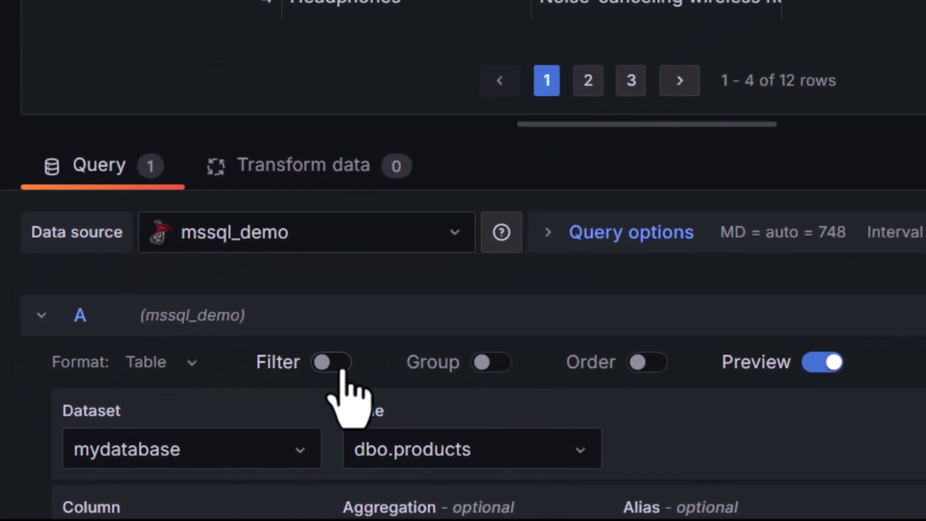
{"action": "left_click", "coordinate": [293, 382]}
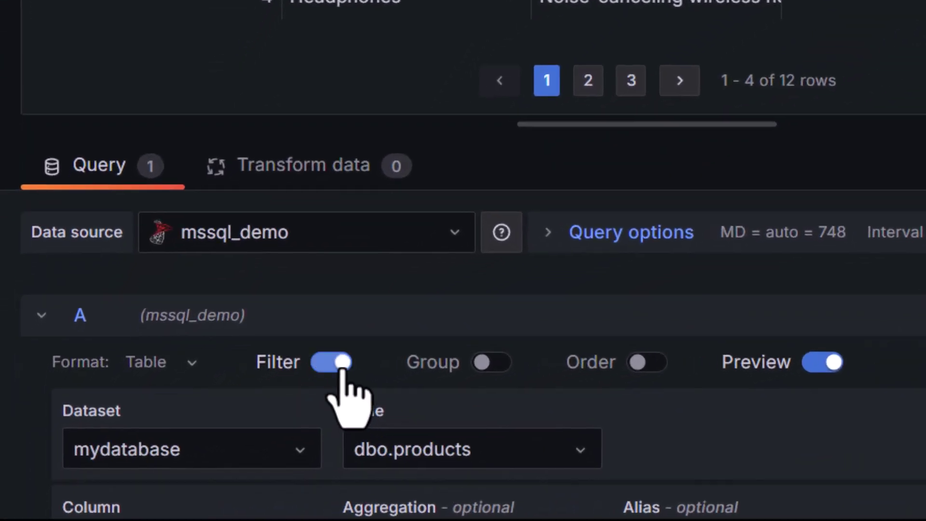
{"action": "scroll", "coordinate": [647, 428], "scroll_direction": "down", "scroll_amount": 5}
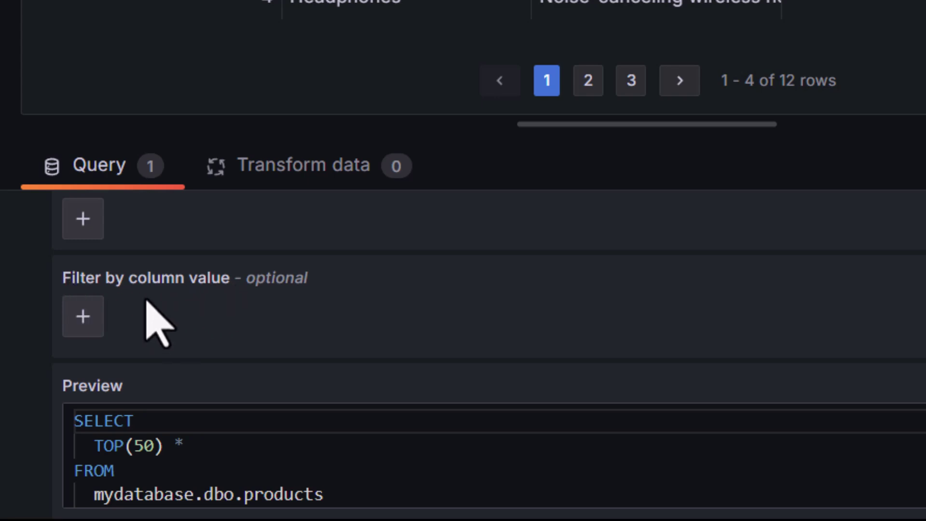
{"action": "left_click", "coordinate": [83, 319]}
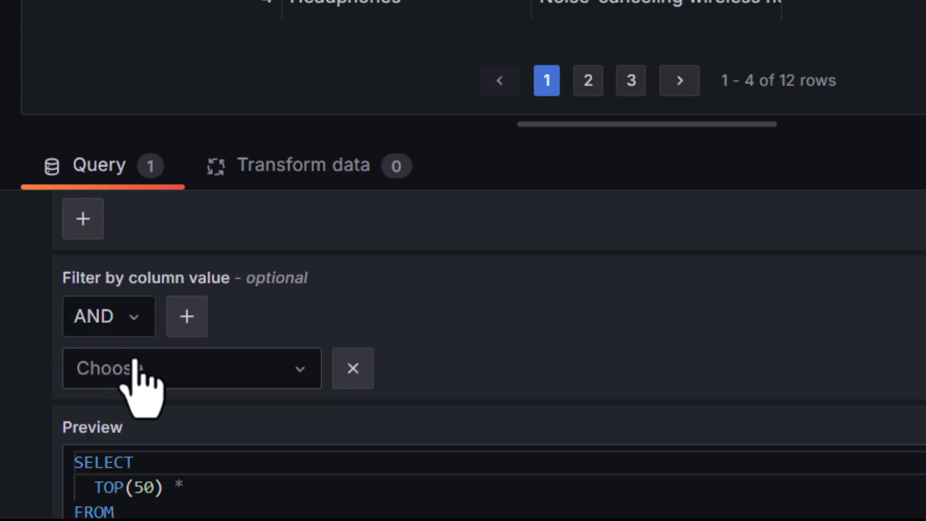
{"action": "left_click", "coordinate": [116, 324]}
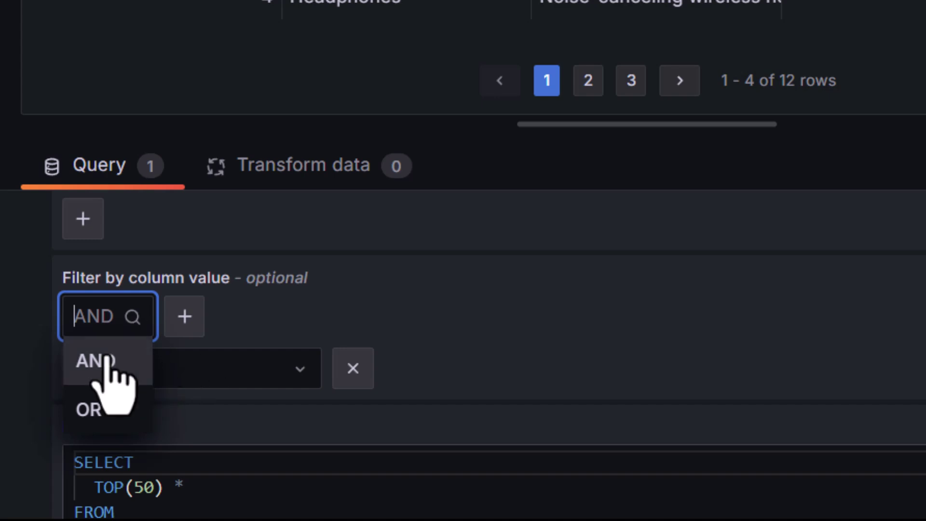
{"action": "left_click", "coordinate": [282, 328]}
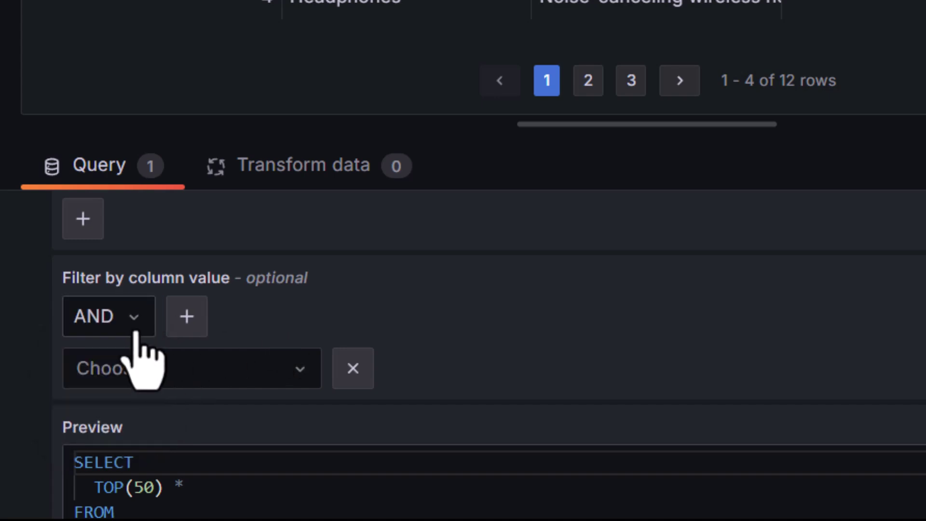
Set the filter to category == $category
{"action": "left_click", "coordinate": [231, 382]}
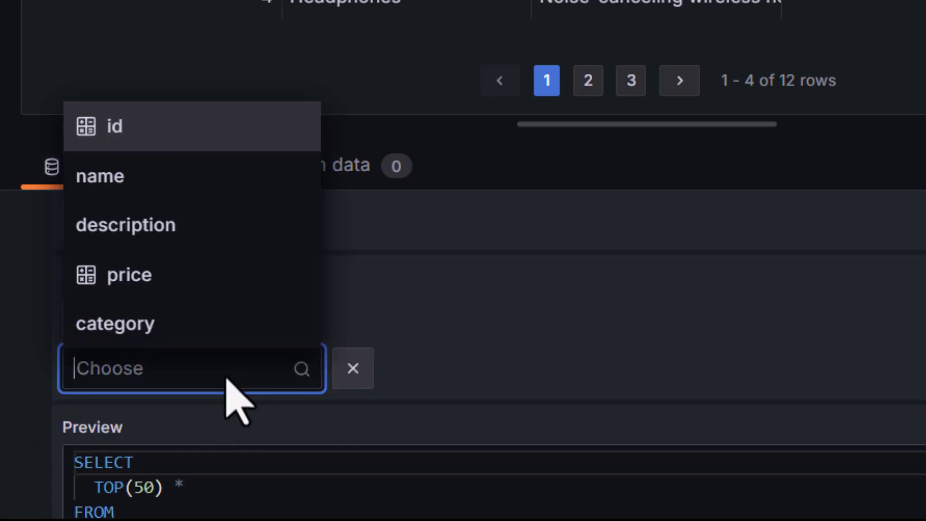
{"action": "left_click", "coordinate": [137, 338]}
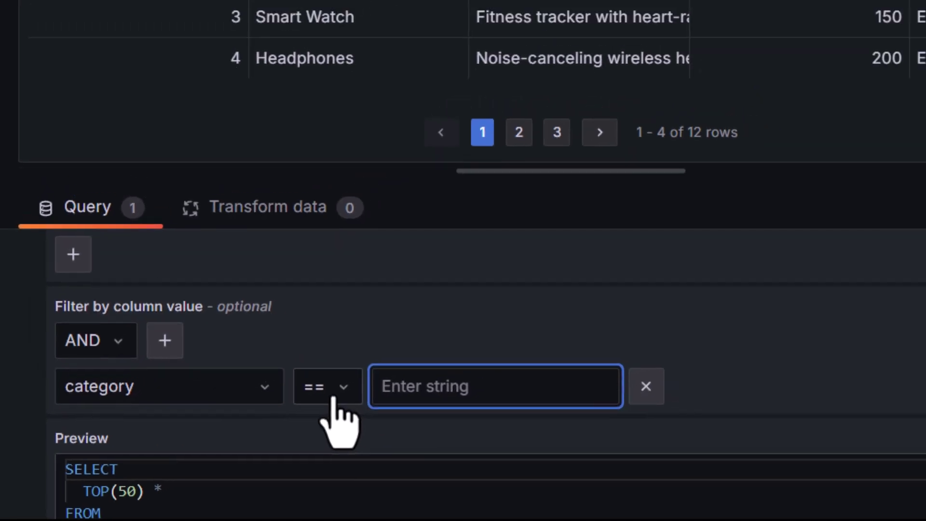
{"action": "left_click", "coordinate": [381, 368]}
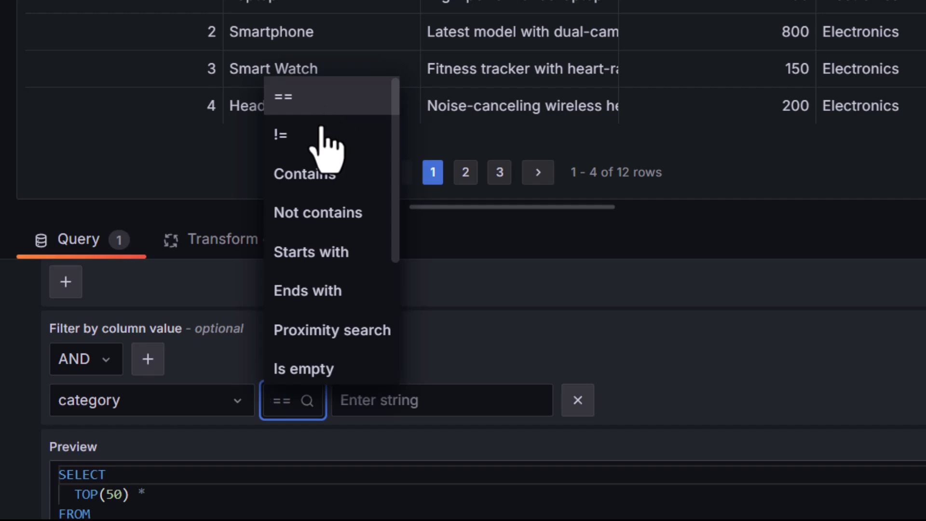
{"action": "left_click", "coordinate": [319, 110]}
{"action": "left_click", "coordinate": [371, 402]}
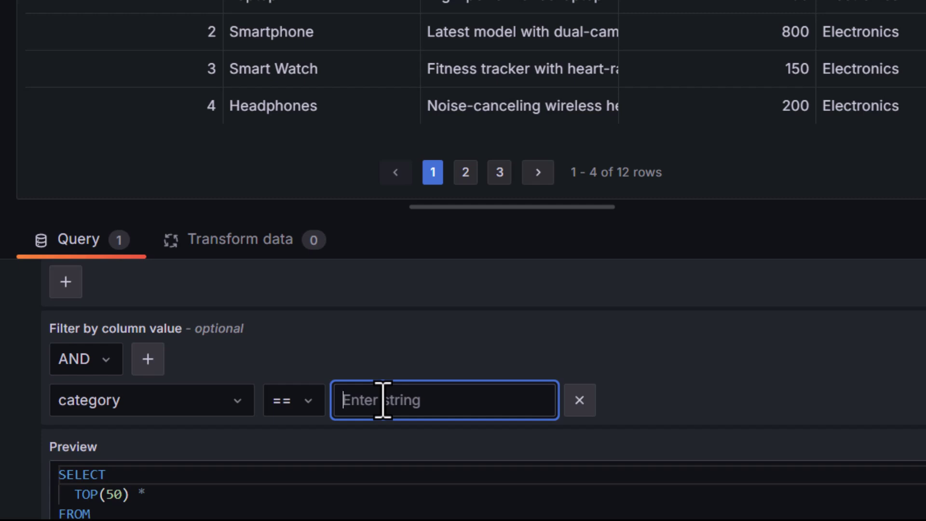
{"action": "type", "text": "$"}
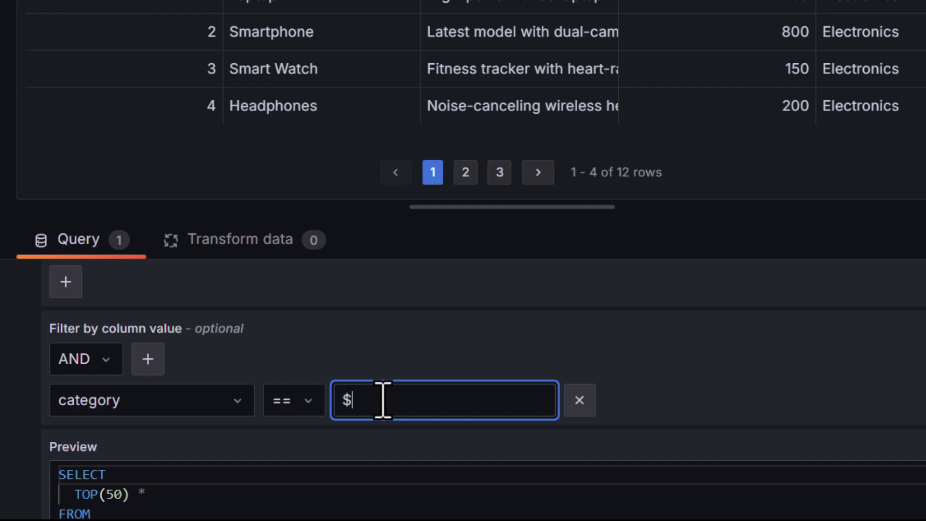
{"action": "type", "text": "category"}
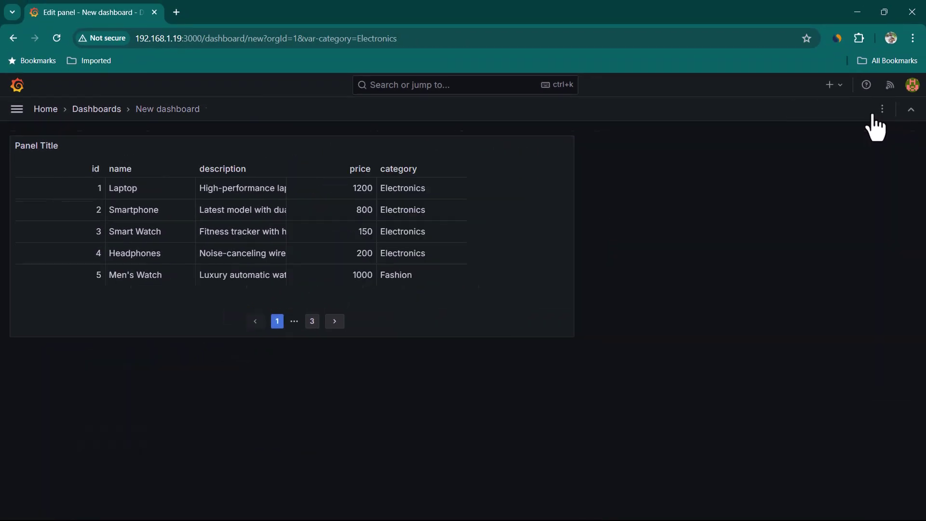
Try the Fashion category, then settle on Home Appliances so the table shows ids 9–12
{"action": "left_click", "coordinate": [141, 144]}
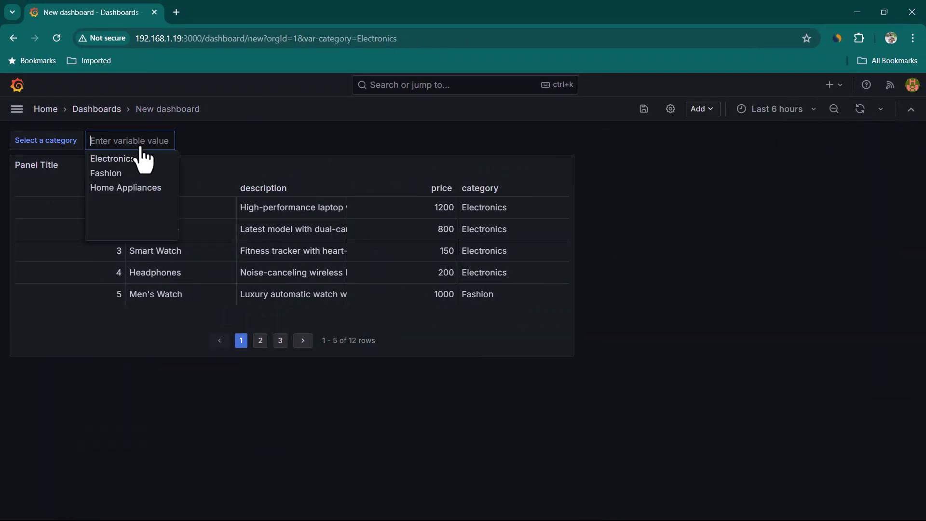
{"action": "left_click", "coordinate": [108, 174]}
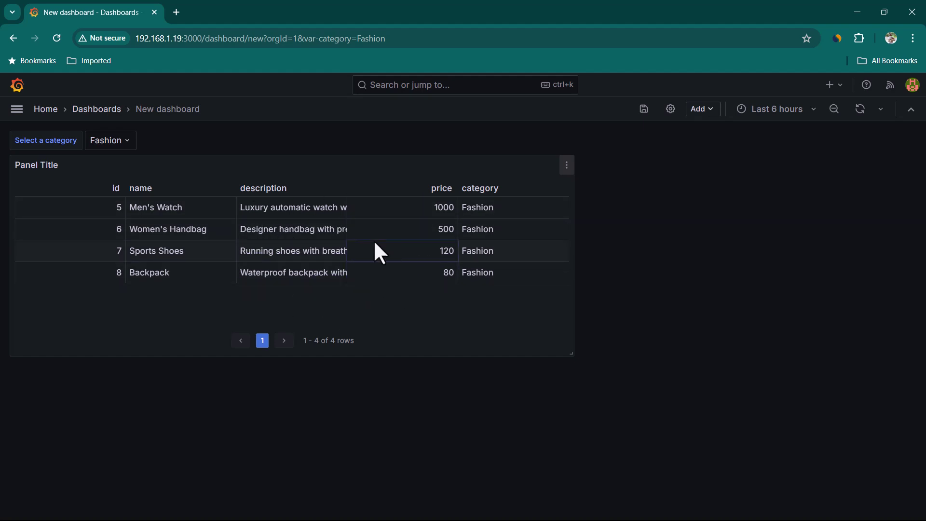
{"action": "left_click", "coordinate": [118, 142]}
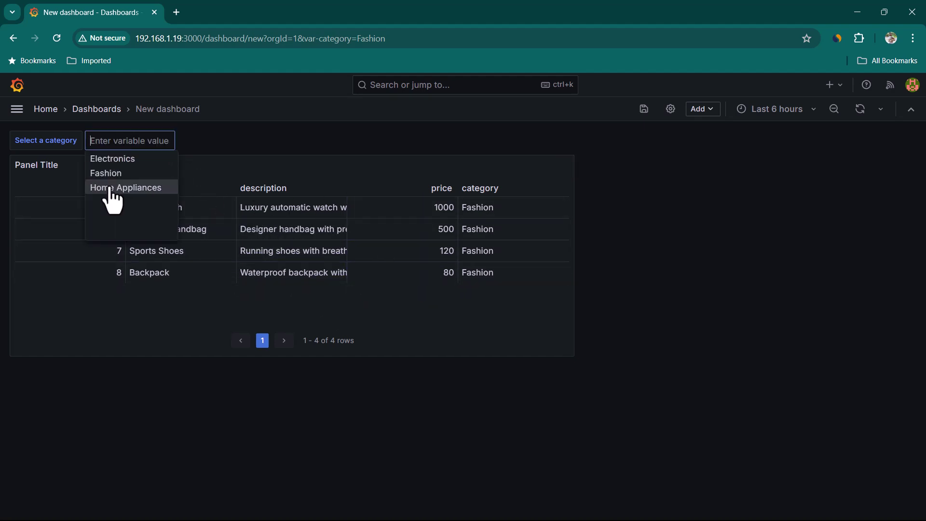
{"action": "left_click", "coordinate": [112, 193]}
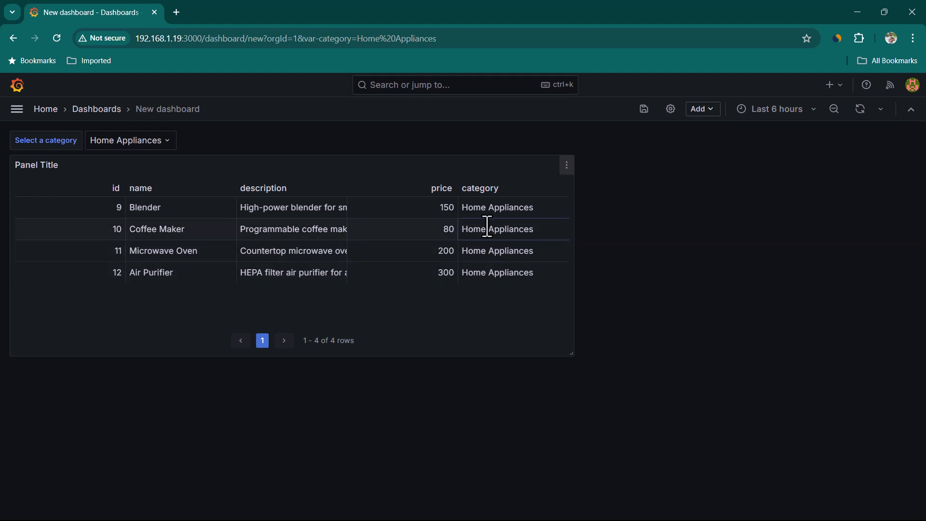
{"action": "left_click", "coordinate": [164, 144]}
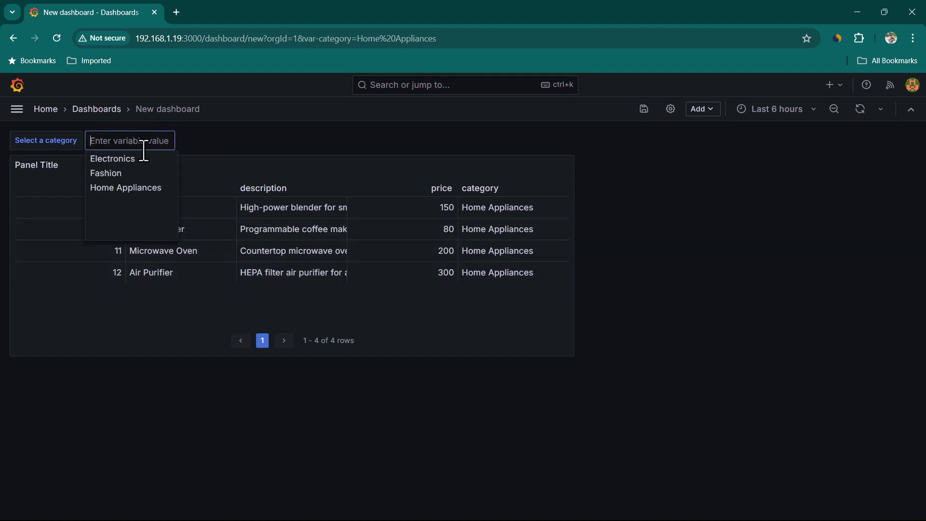
{"action": "left_click", "coordinate": [262, 150]}
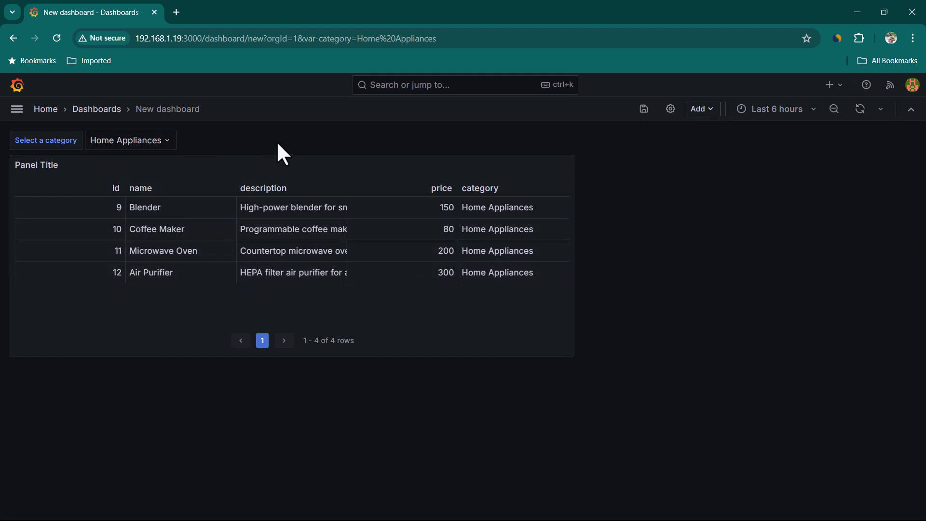
In dashboard settings, enable Multi-value on the 'category' variable and return to the dashboard
{"action": "left_click", "coordinate": [671, 109]}
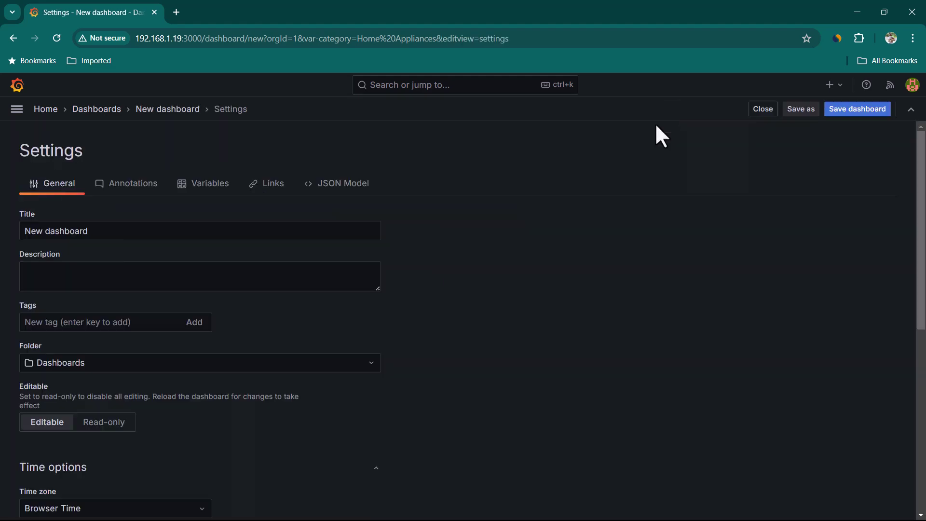
{"action": "left_click", "coordinate": [200, 189]}
{"action": "left_click", "coordinate": [50, 245]}
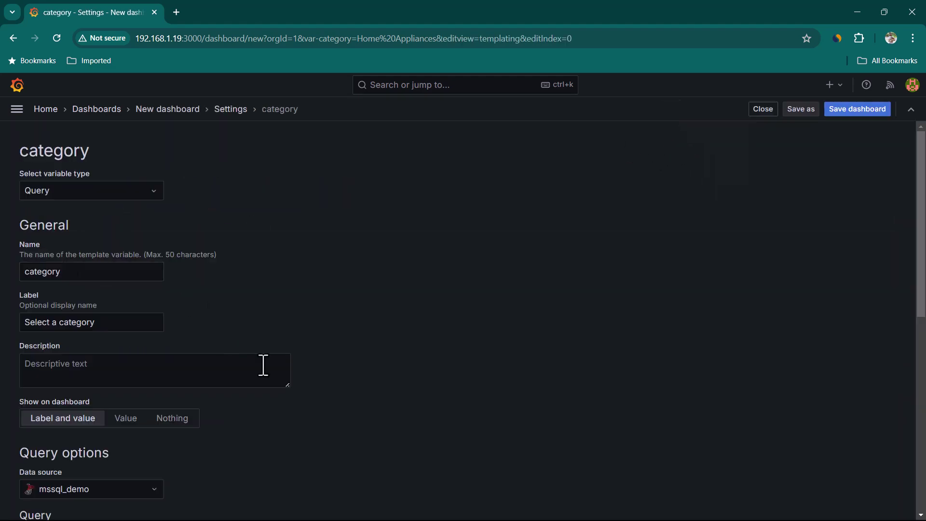
{"action": "scroll", "coordinate": [335, 385], "scroll_direction": "down", "scroll_amount": 10}
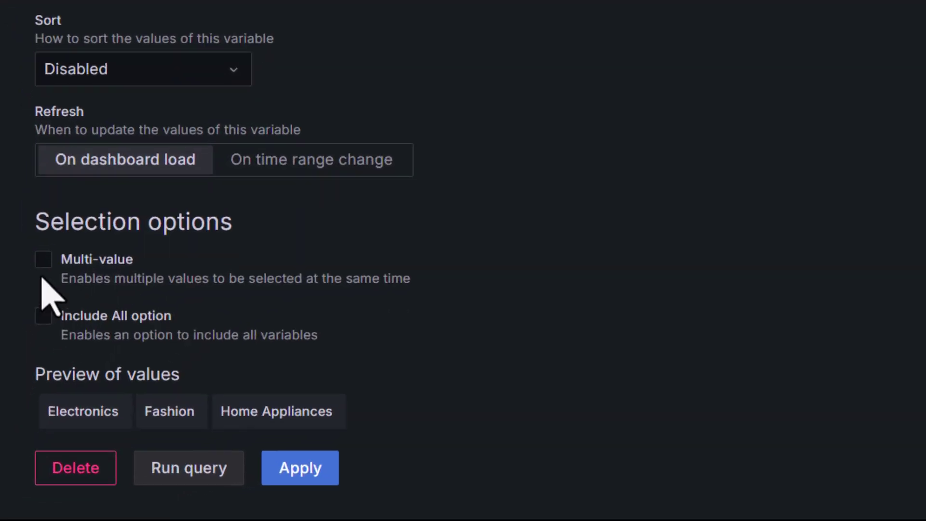
{"action": "left_click", "coordinate": [25, 374]}
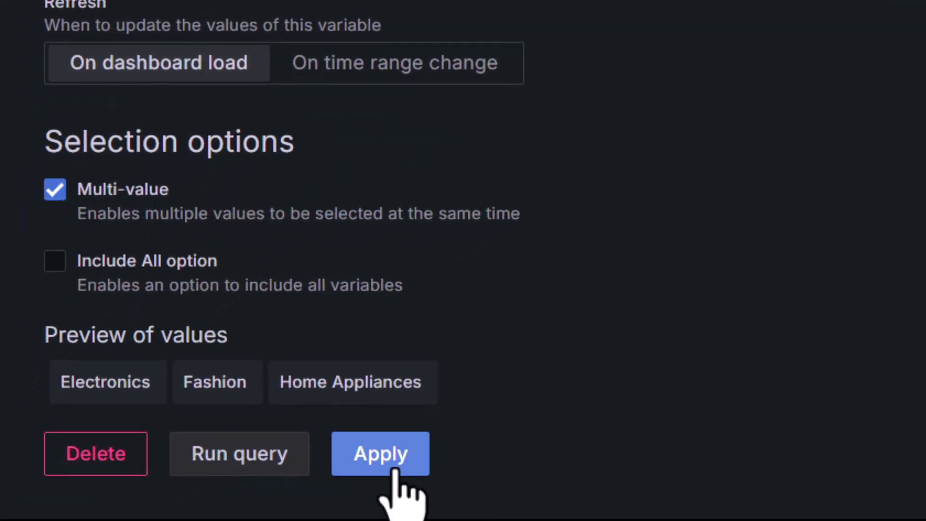
{"action": "left_click", "coordinate": [393, 457]}
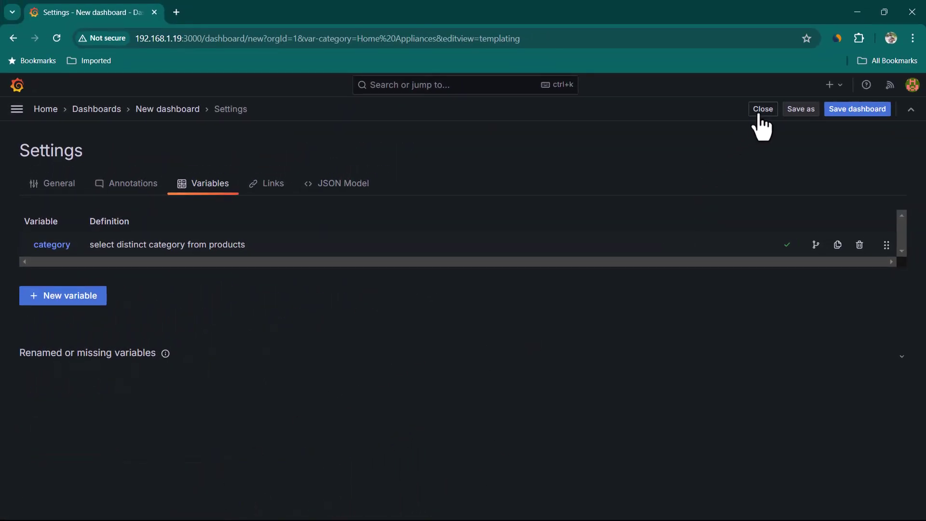
{"action": "left_click", "coordinate": [771, 104]}
Add Fashion alongside Home Appliances in the category selector, leaving the products panel at No data
{"action": "left_click", "coordinate": [127, 136]}
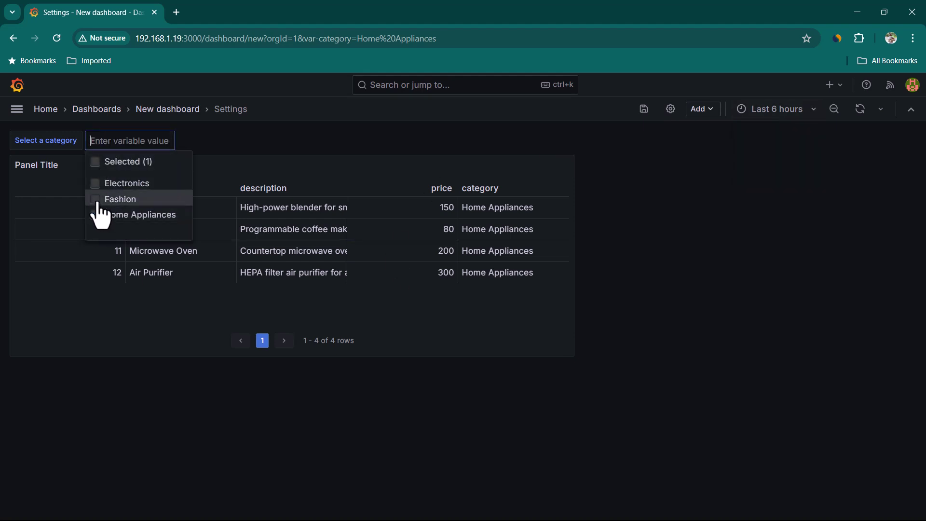
{"action": "left_click", "coordinate": [99, 200]}
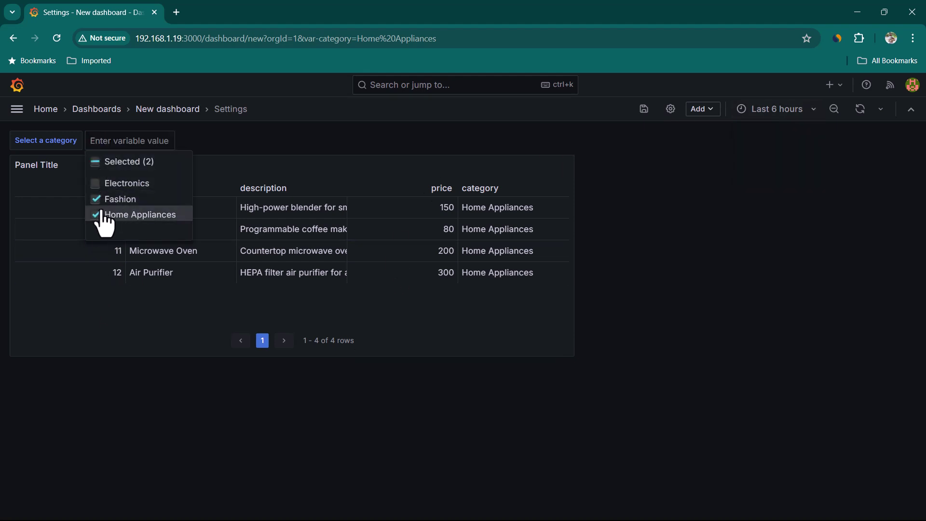
{"action": "left_click", "coordinate": [412, 146]}
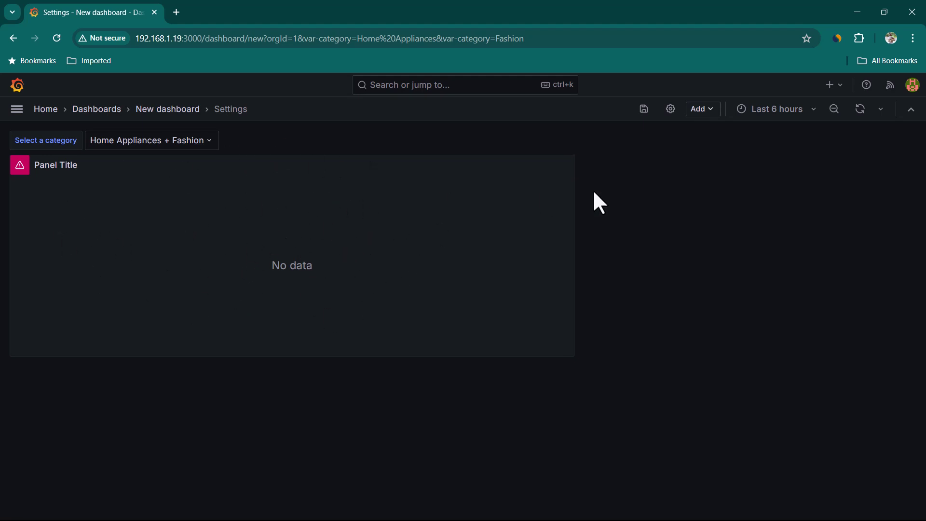
{"action": "left_click", "coordinate": [567, 165]}
Change the products panel's category filter operator from == to 'Any in' $category and apply
{"action": "left_click", "coordinate": [482, 211]}
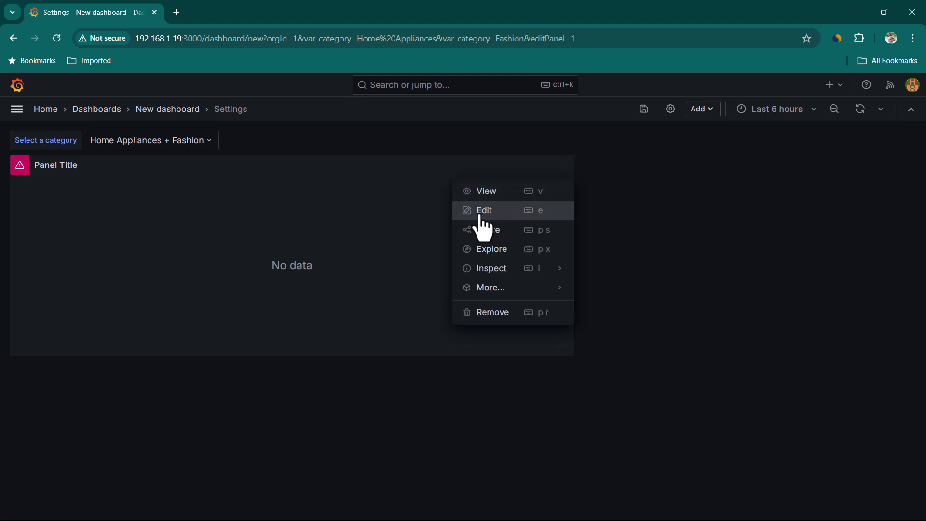
{"action": "scroll", "coordinate": [175, 471], "scroll_direction": "down", "scroll_amount": 2}
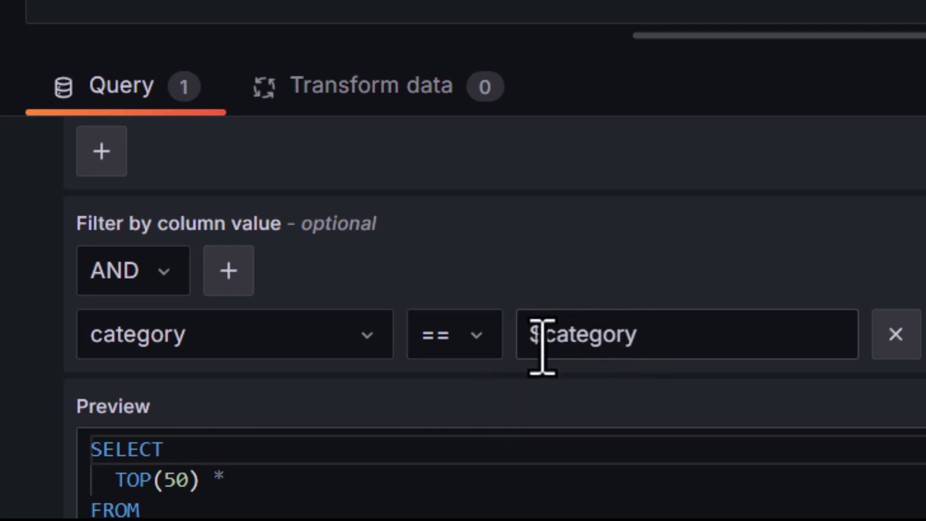
{"action": "left_click", "coordinate": [478, 348]}
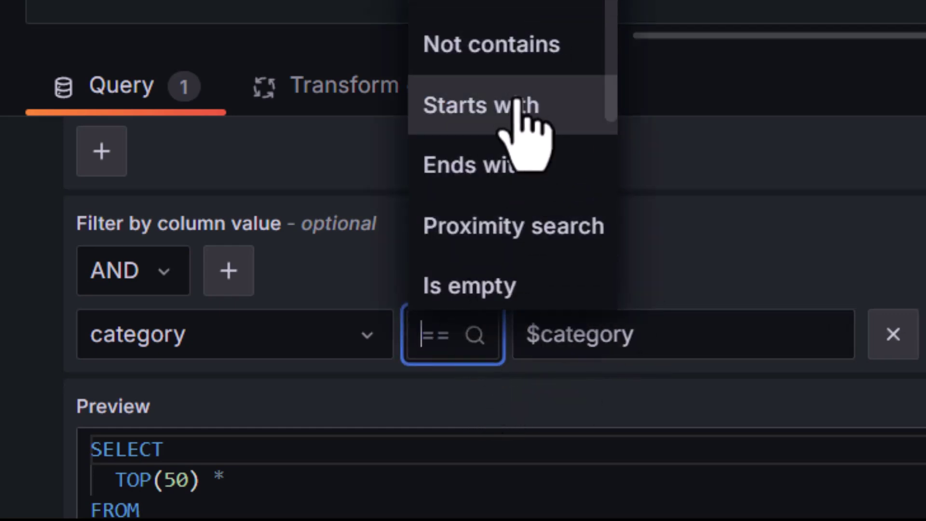
{"action": "scroll", "coordinate": [487, 231], "scroll_direction": "down", "scroll_amount": 3}
{"action": "left_click", "coordinate": [491, 237]}
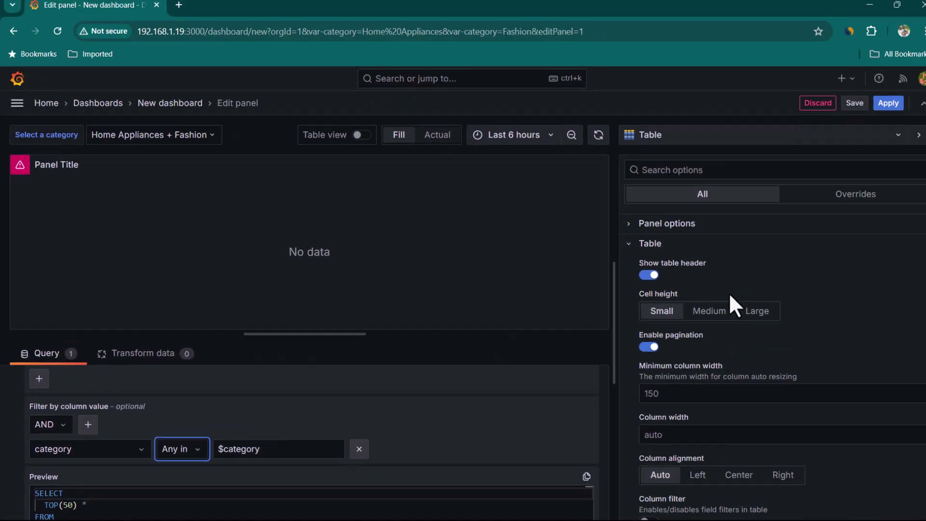
{"action": "left_click", "coordinate": [872, 107]}
Add Electronics to the category selection so the table lists all 12 products
{"action": "left_click", "coordinate": [129, 140]}
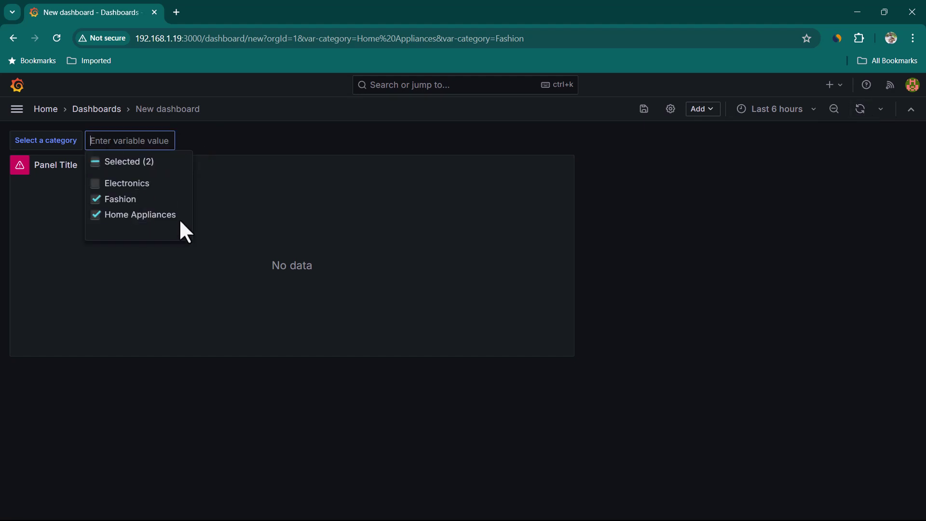
{"action": "left_click", "coordinate": [97, 199]}
{"action": "left_click", "coordinate": [97, 199]}
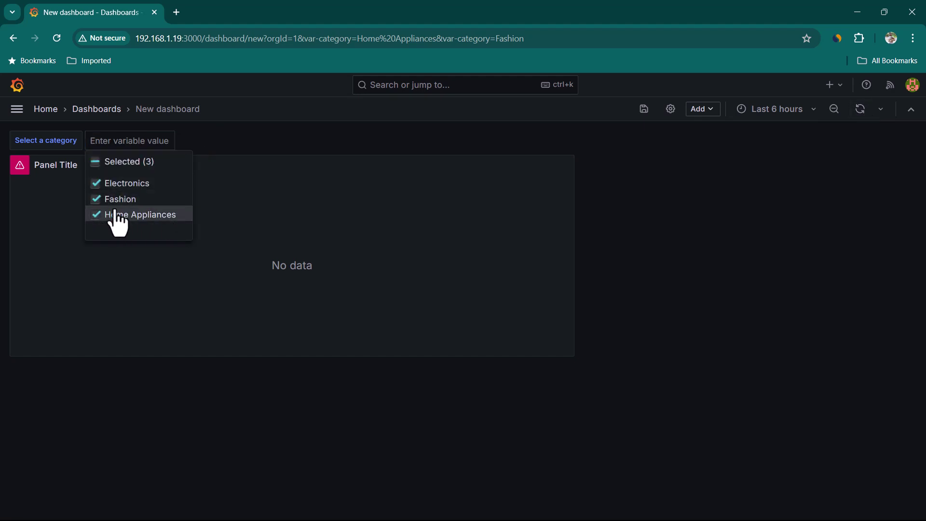
{"action": "left_click", "coordinate": [528, 304]}
Try Fashion plus Home Appliances only, then return to all three categories
{"action": "left_click", "coordinate": [199, 142]}
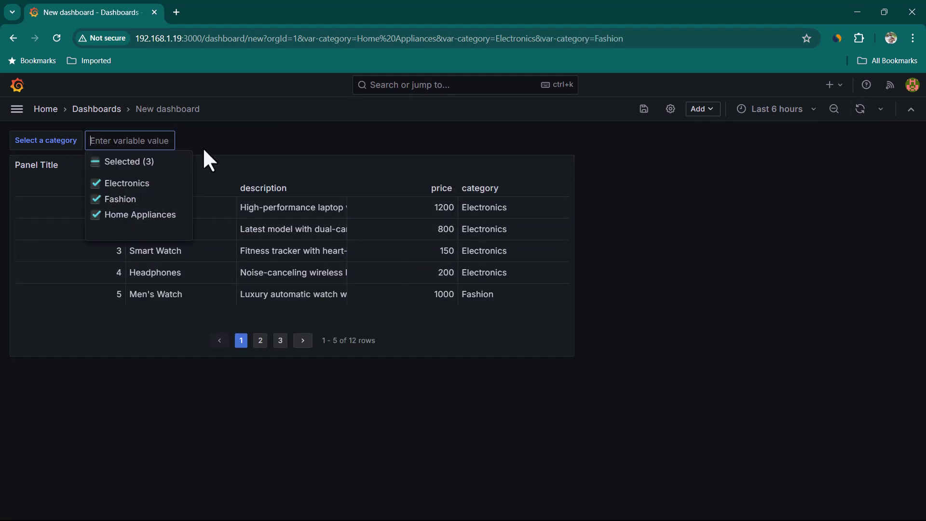
{"action": "left_click", "coordinate": [97, 184]}
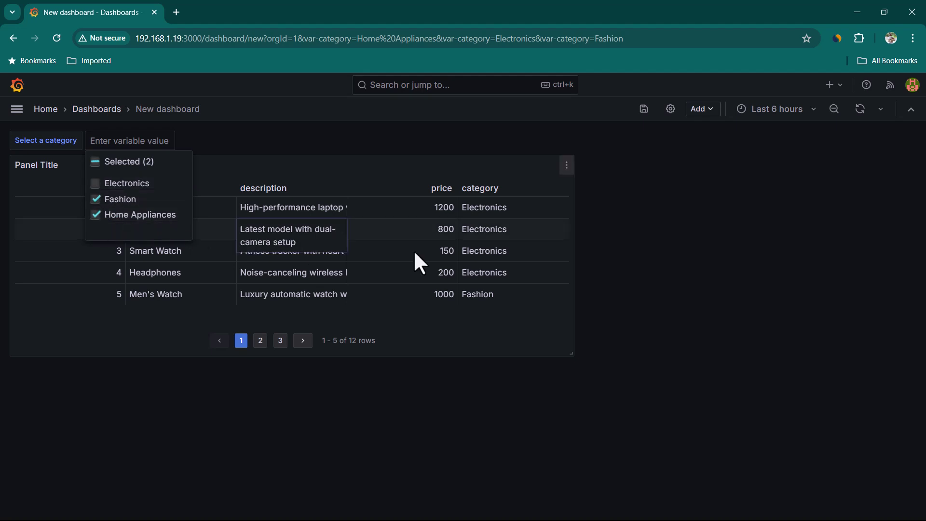
{"action": "left_click", "coordinate": [628, 253]}
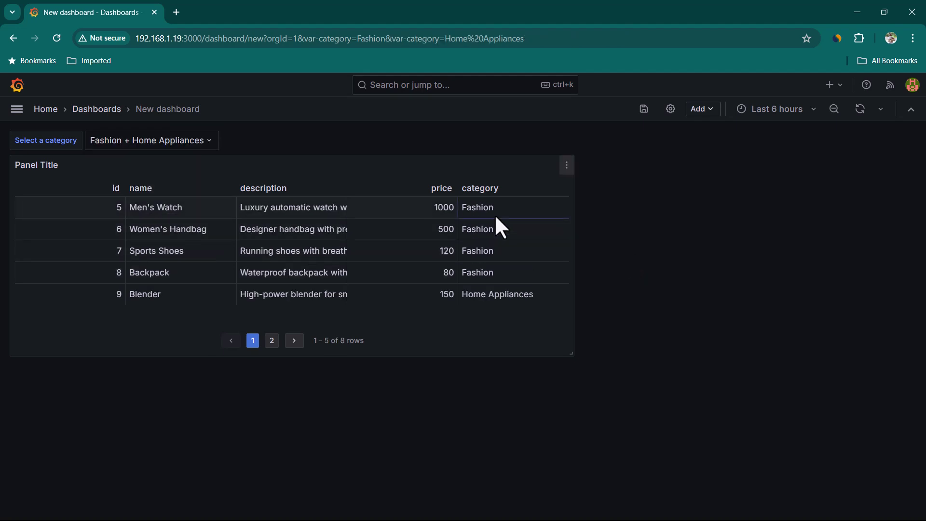
{"action": "key", "text": "alt+Left"}
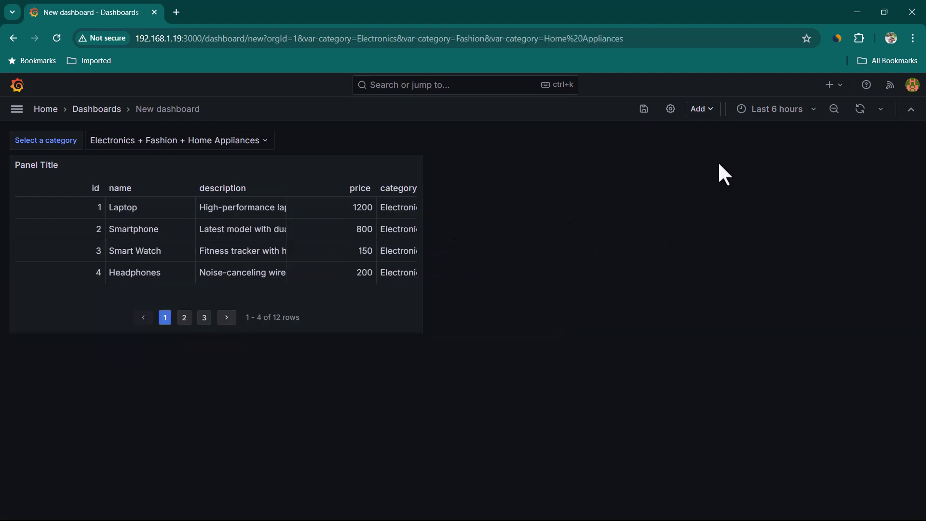
Add a new visualization panel querying the sale_timestamp column from dbo.sales
{"action": "left_click", "coordinate": [714, 114]}
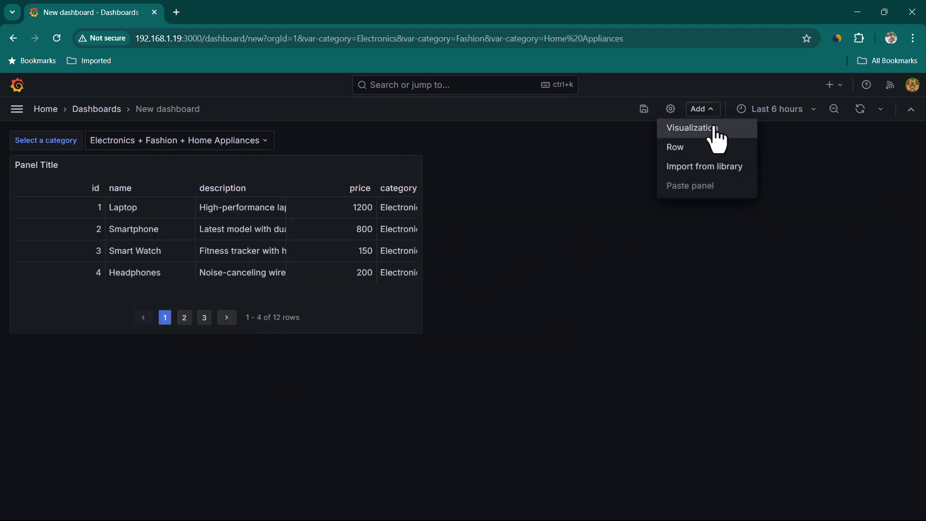
{"action": "left_click", "coordinate": [680, 129]}
{"action": "scroll", "coordinate": [219, 460], "scroll_direction": "down", "scroll_amount": 1}
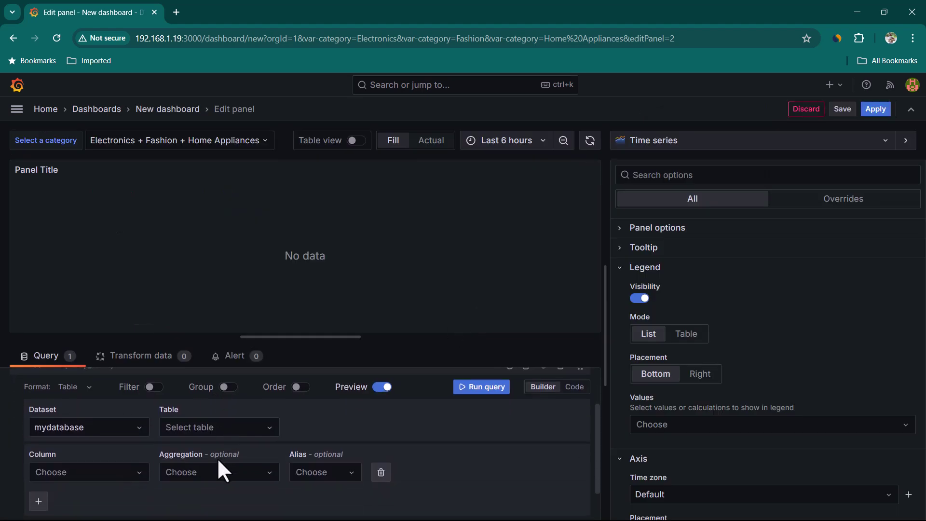
{"action": "left_click", "coordinate": [248, 437]}
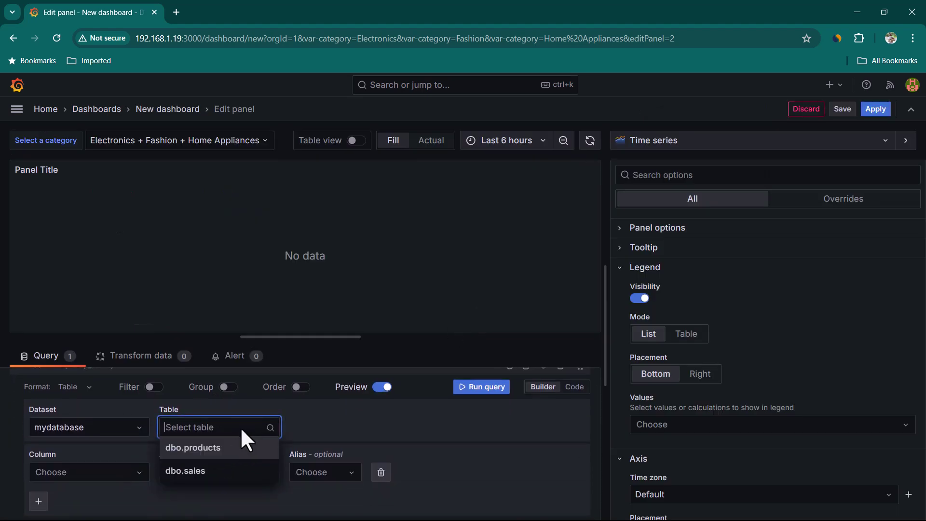
{"action": "left_click", "coordinate": [199, 475]}
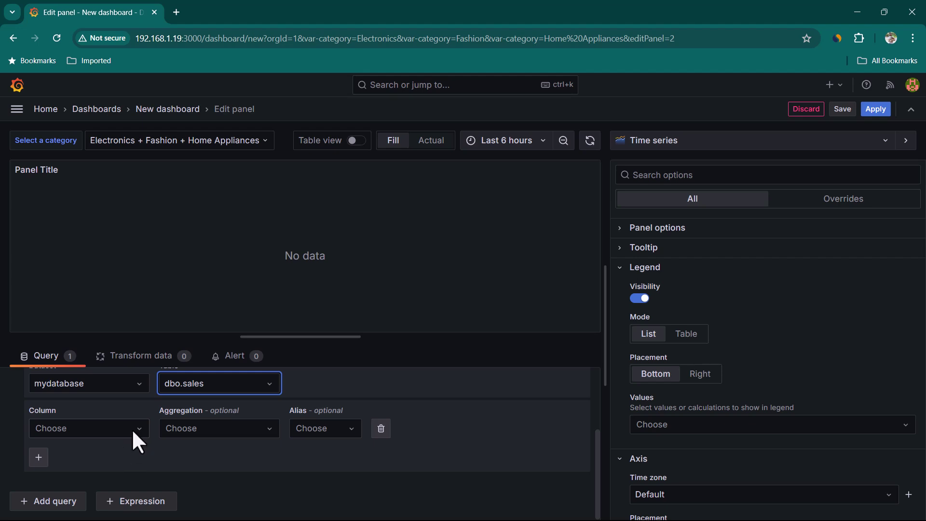
{"action": "left_click", "coordinate": [132, 430]}
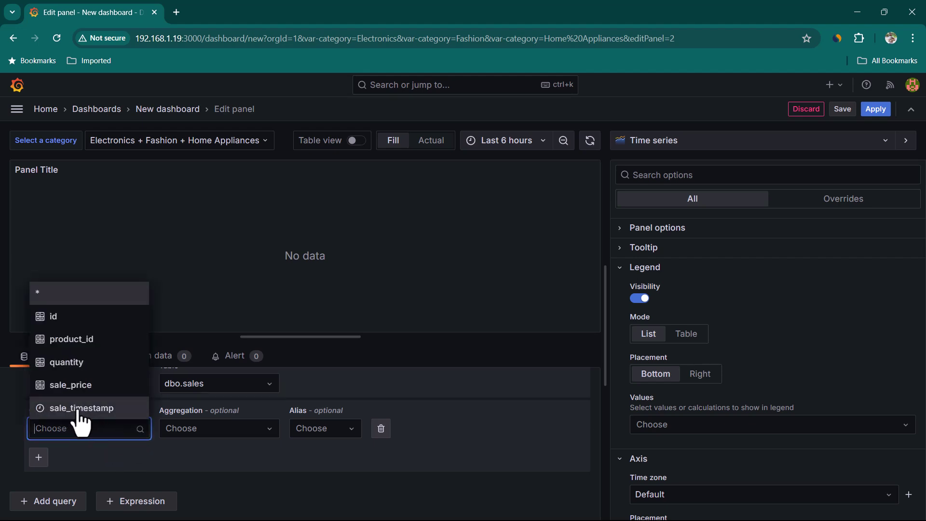
{"action": "left_click", "coordinate": [79, 410]}
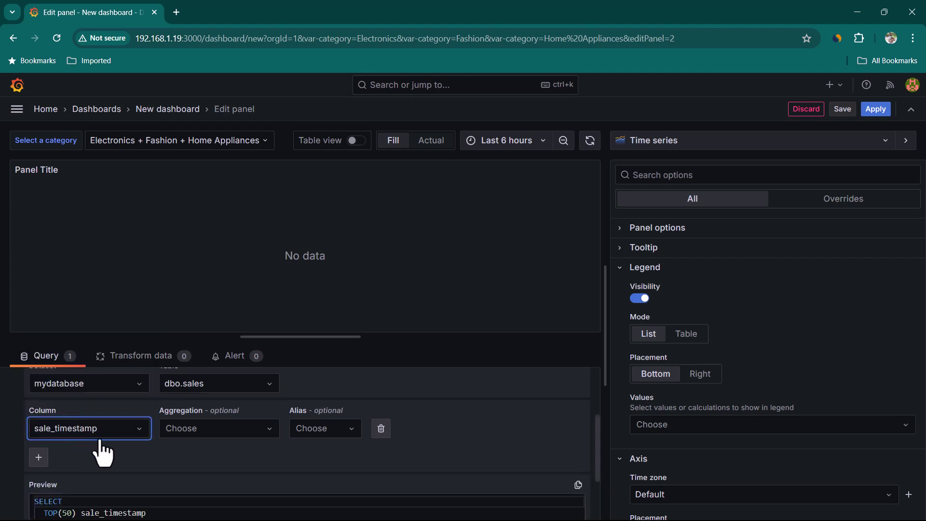
{"action": "left_click", "coordinate": [676, 143]}
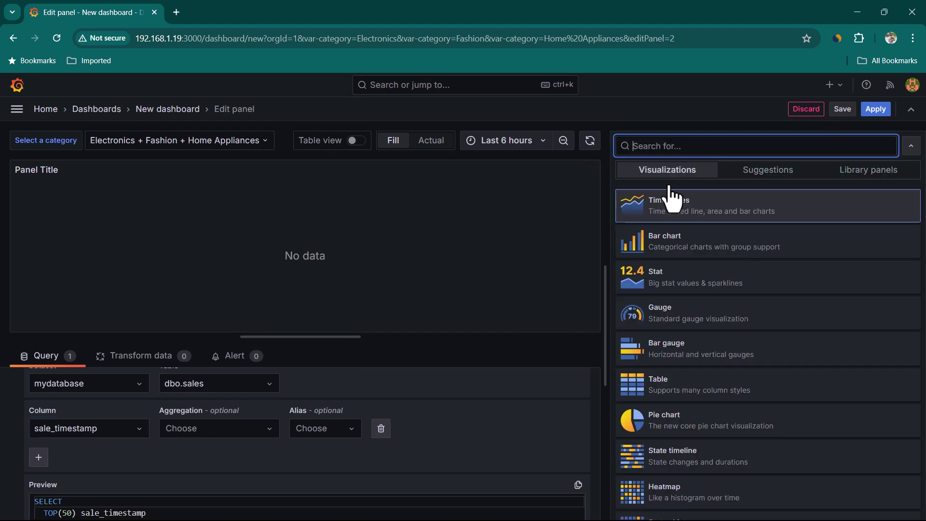
{"action": "scroll", "coordinate": [709, 430], "scroll_direction": "down", "scroll_amount": 5}
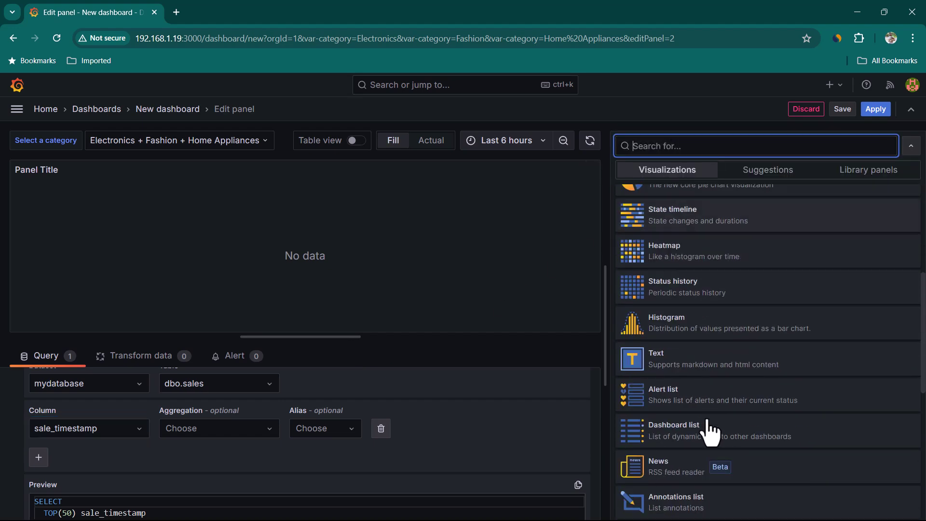
{"action": "left_click", "coordinate": [479, 361]}
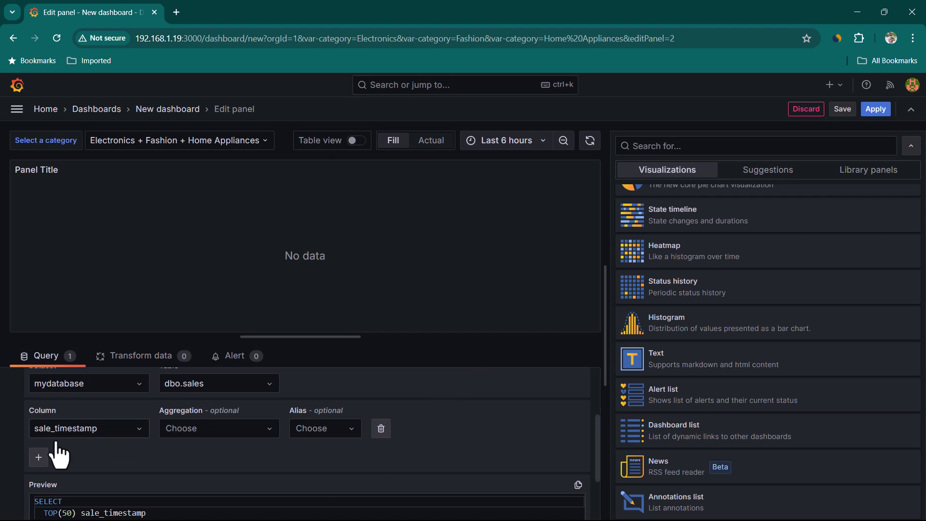
Add quantity as a second column and run the query to plot it over time
{"action": "left_click", "coordinate": [43, 463]}
{"action": "scroll", "coordinate": [114, 476], "scroll_direction": "down", "scroll_amount": 3}
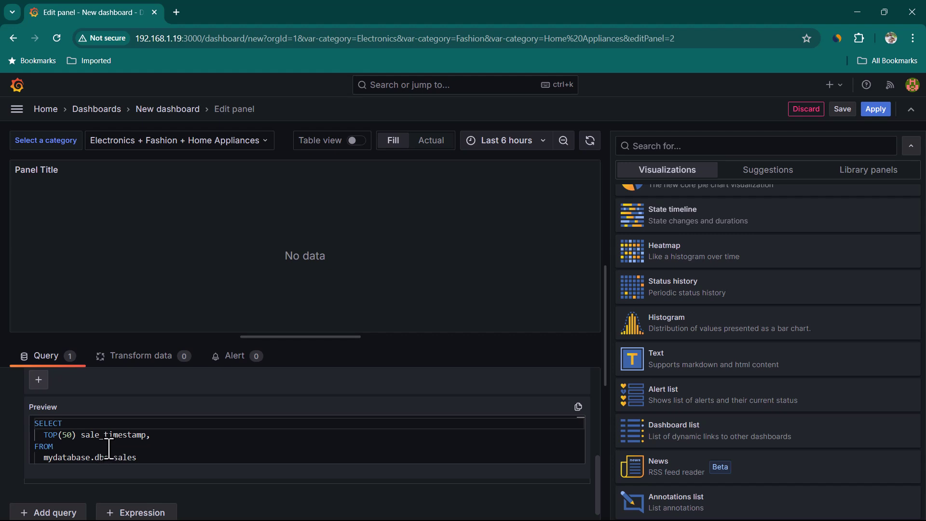
{"action": "scroll", "coordinate": [140, 410], "scroll_direction": "up", "scroll_amount": 5}
{"action": "left_click", "coordinate": [120, 470]}
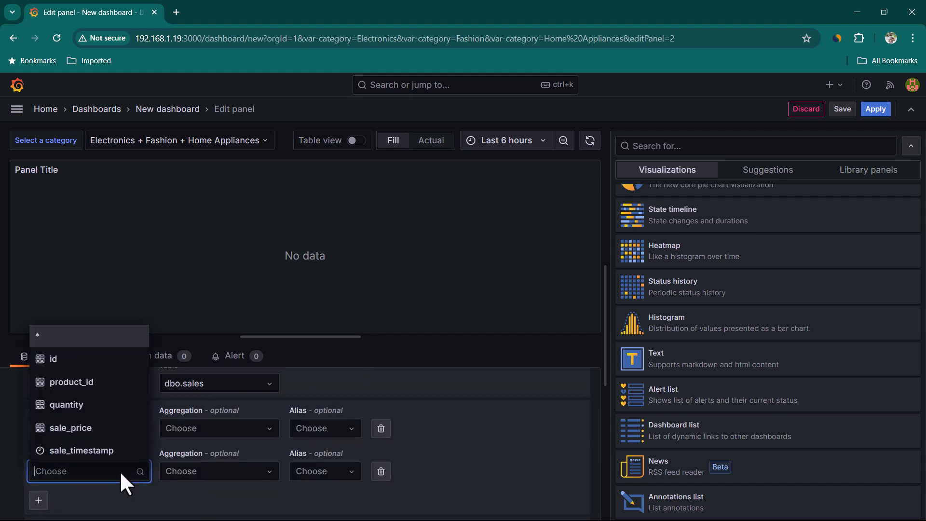
{"action": "left_click", "coordinate": [83, 407]}
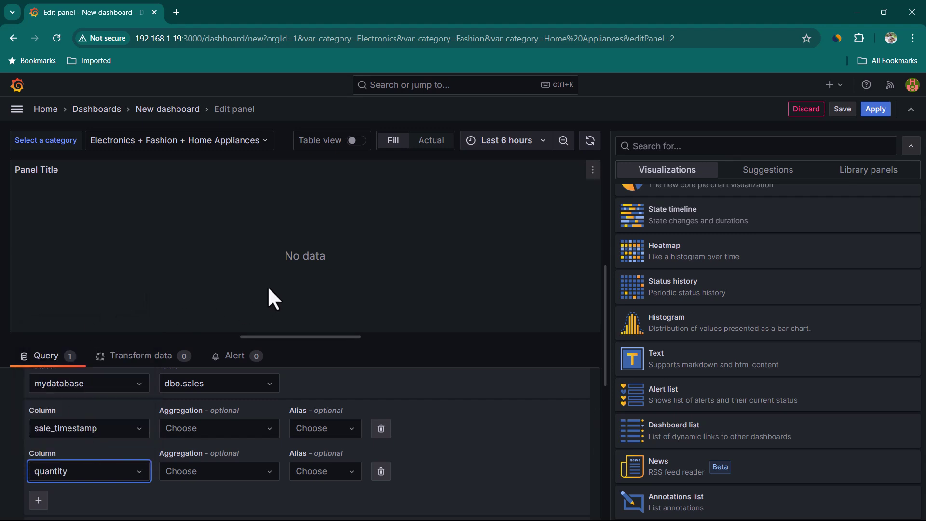
{"action": "scroll", "coordinate": [436, 456], "scroll_direction": "up", "scroll_amount": 2}
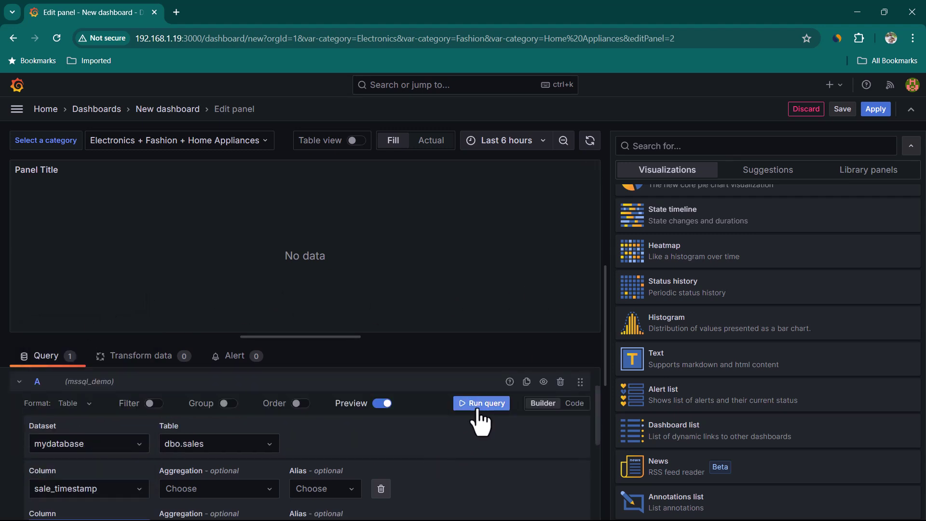
{"action": "left_click", "coordinate": [478, 405]}
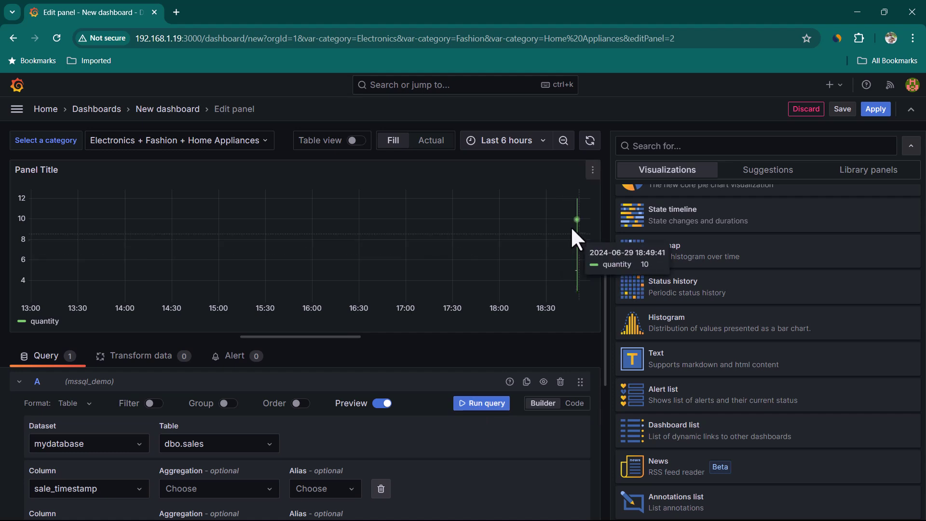
Set the chart to Last 15 minutes, insert a random sale in SSMS, and apply the panel
{"action": "left_click", "coordinate": [541, 147]}
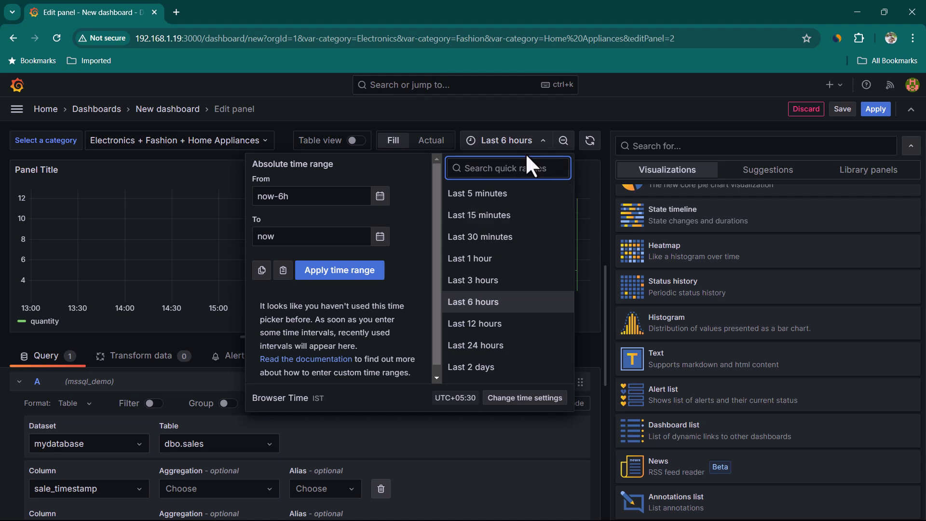
{"action": "left_click", "coordinate": [492, 217]}
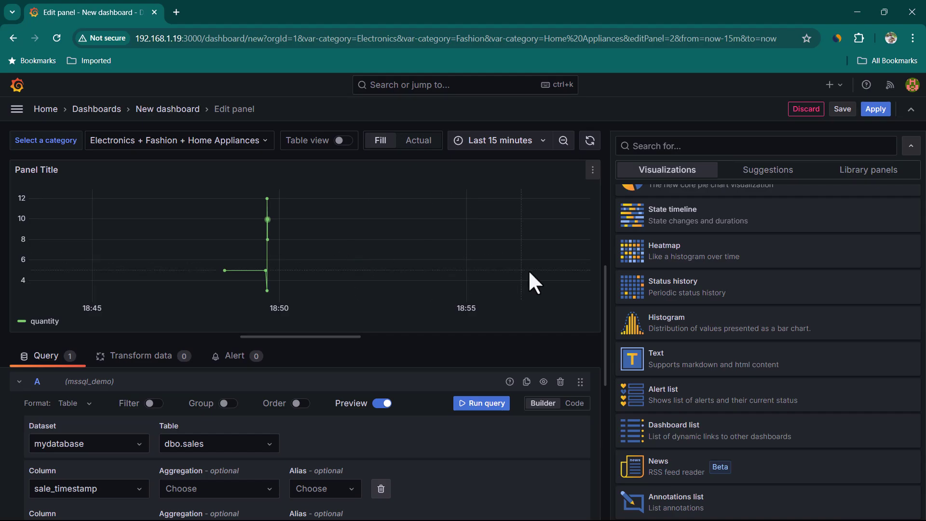
{"action": "key", "text": "alt+Tab"}
{"action": "left_click_drag", "start_coordinate": [541, 234], "coordinate": [135, 181]}
{"action": "key", "text": "F5"}
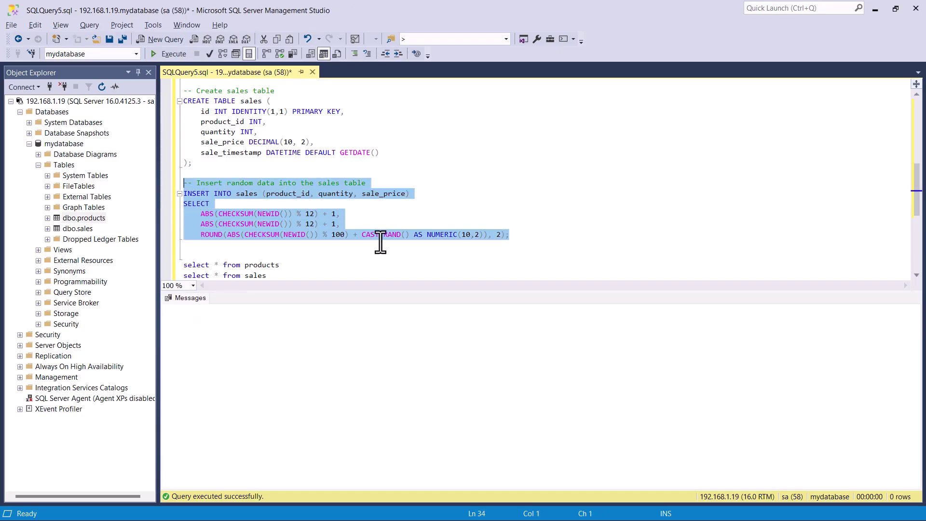
{"action": "key", "text": "alt+Tab"}
{"action": "left_click", "coordinate": [874, 112]}
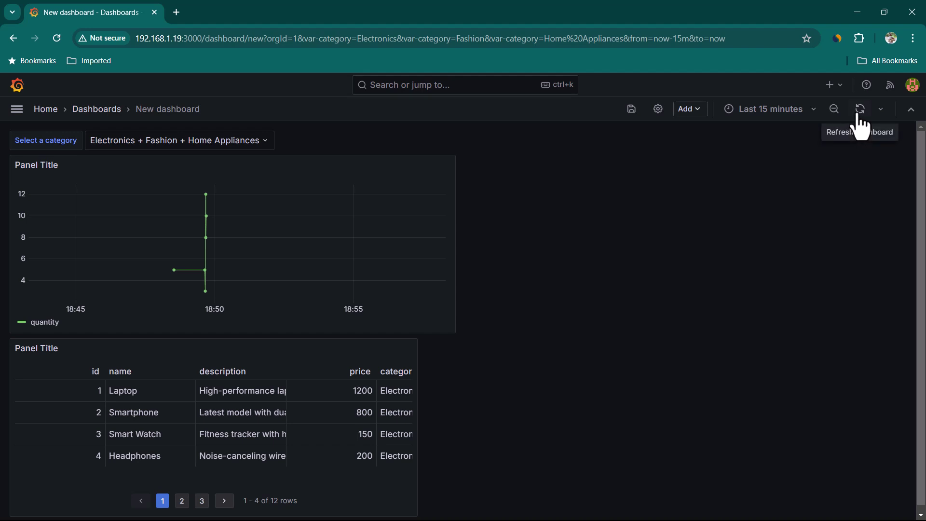
Set dashboard auto-refresh to 5s and drag the quantity chart beside the products table
{"action": "left_click", "coordinate": [881, 110]}
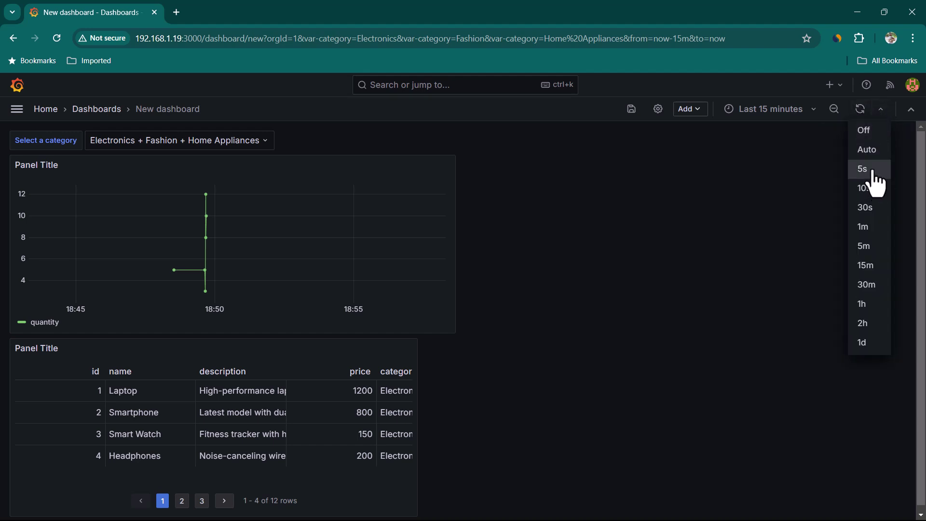
{"action": "left_click", "coordinate": [868, 169]}
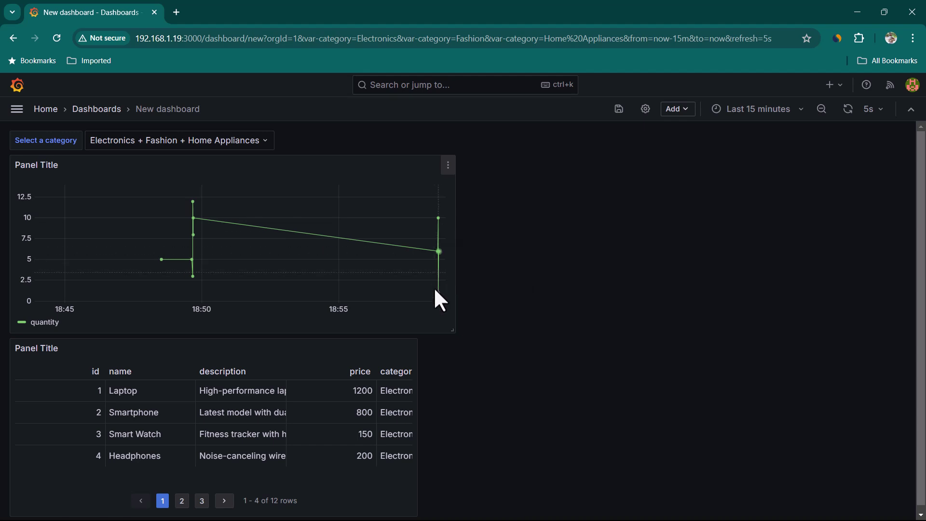
{"action": "left_click_drag", "start_coordinate": [53, 165], "coordinate": [513, 170]}
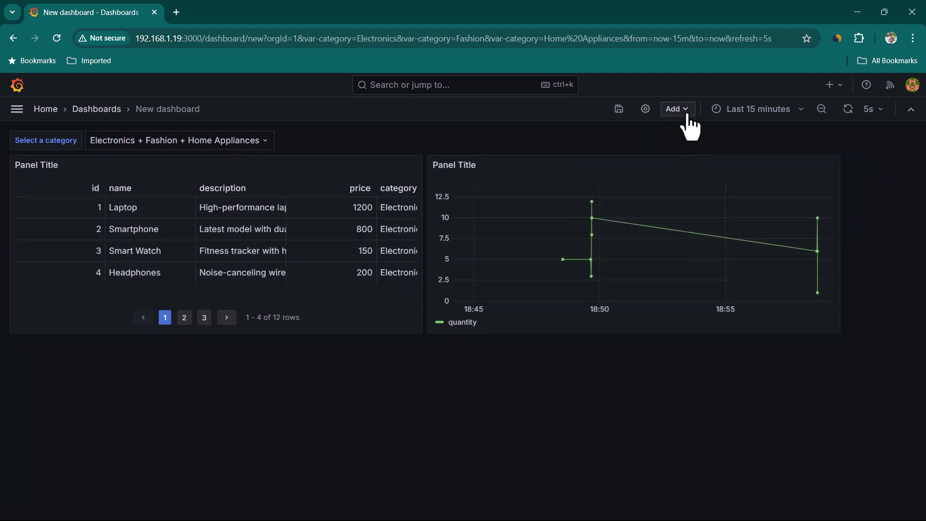
Create a Stat panel with SQL 'select sum(quantity) from sales', showing 67
{"action": "left_click", "coordinate": [675, 109]}
{"action": "left_click", "coordinate": [683, 129]}
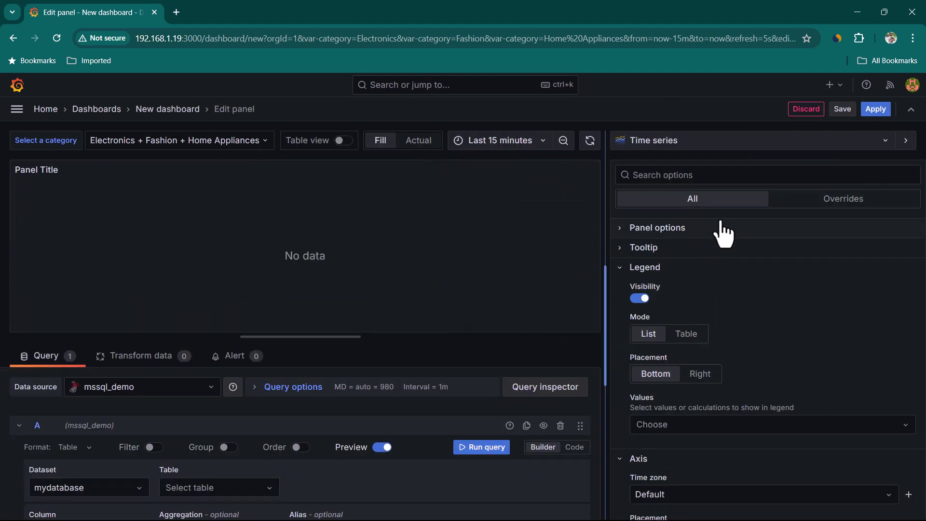
{"action": "left_click", "coordinate": [713, 146]}
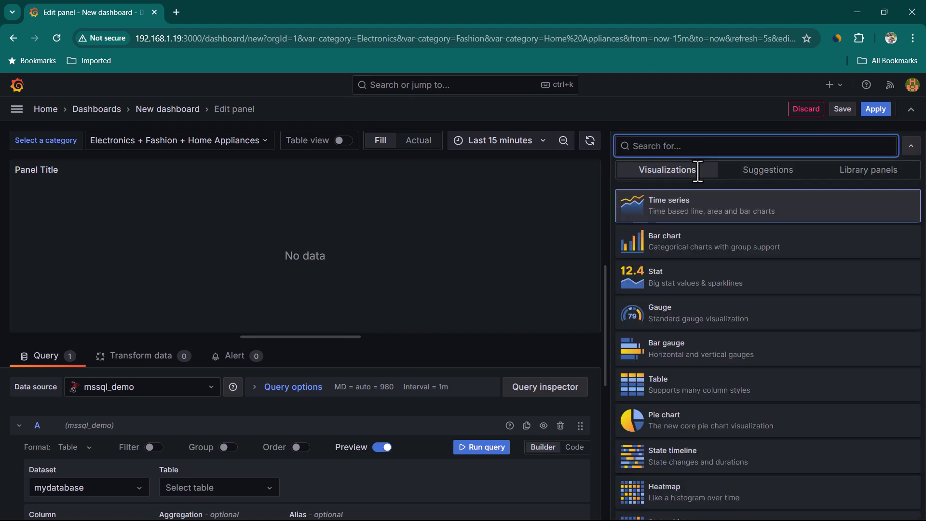
{"action": "left_click", "coordinate": [688, 301]}
{"action": "scroll", "coordinate": [366, 424], "scroll_direction": "down", "scroll_amount": 1}
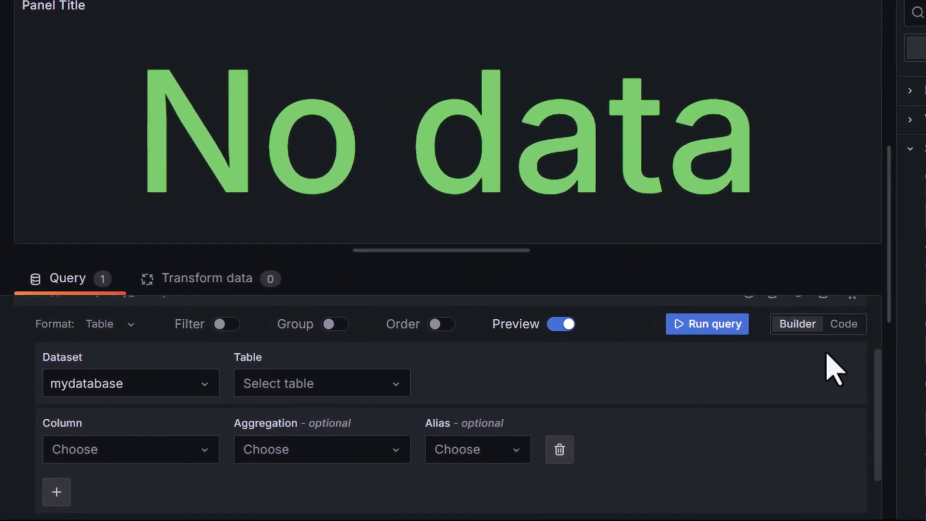
{"action": "left_click", "coordinate": [848, 332]}
{"action": "left_click", "coordinate": [499, 432]}
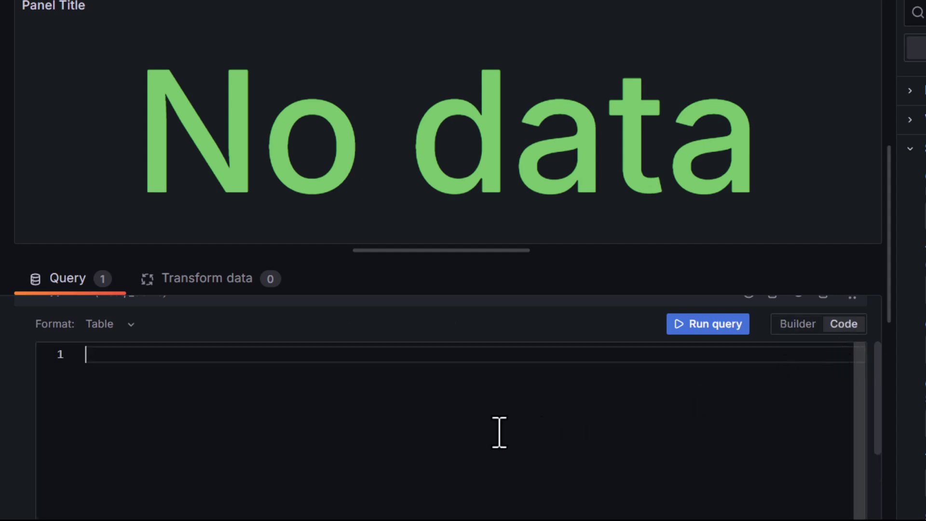
{"action": "type", "text": "select "}
{"action": "type", "text": "sum(quanti"}
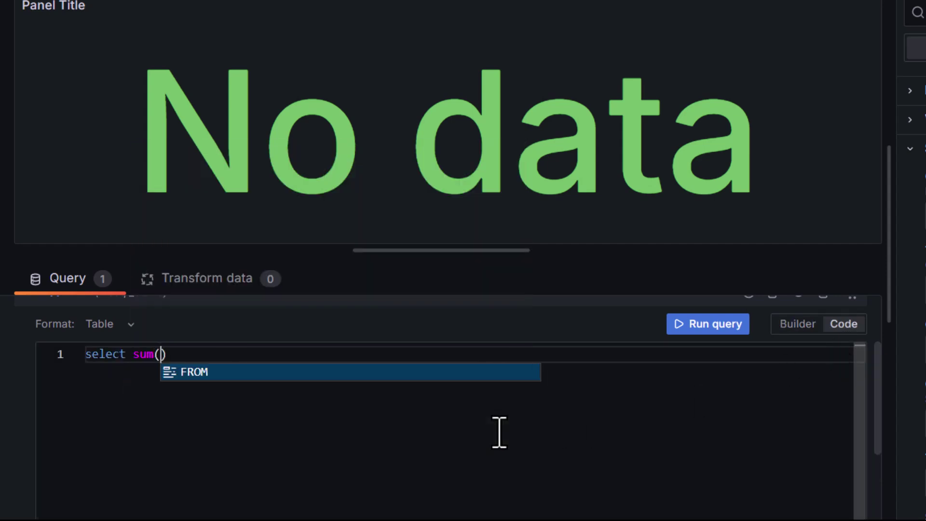
{"action": "type", "text": "ty) from sal"}
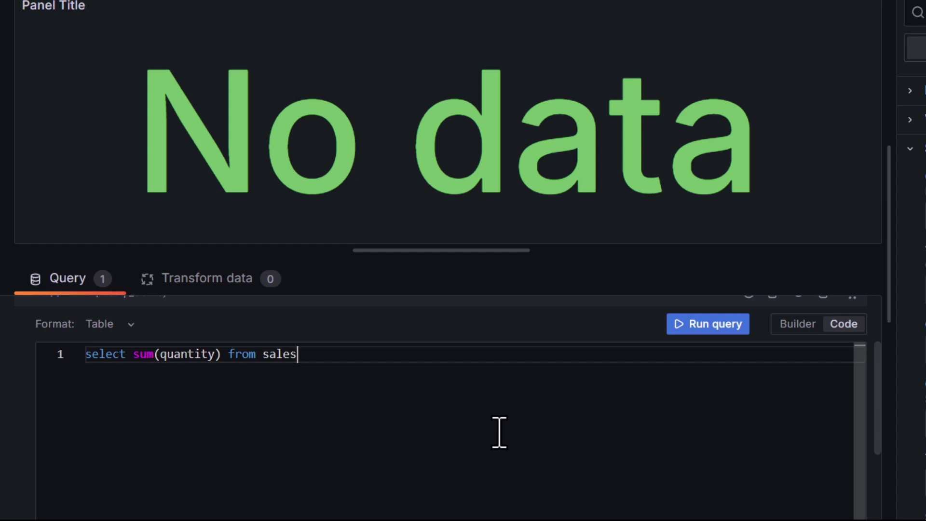
{"action": "type", "text": "es"}
{"action": "left_click", "coordinate": [176, 354]}
{"action": "left_click", "coordinate": [641, 361]}
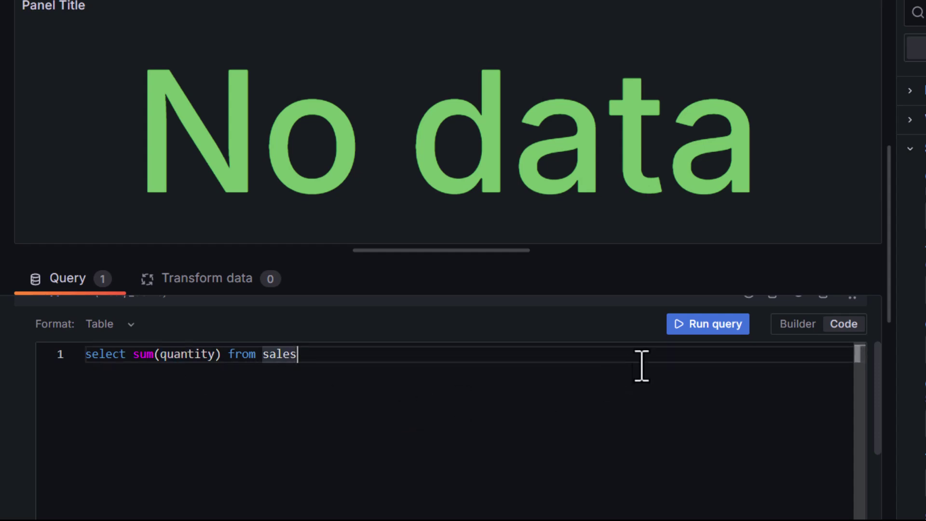
{"action": "left_click", "coordinate": [687, 330]}
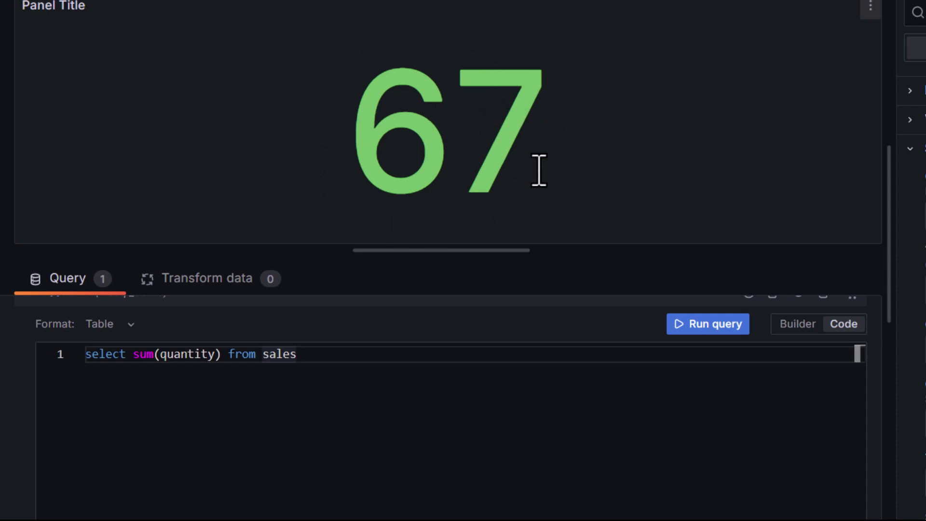
Title it 'quantities sold', apply, then shrink it and move it below the products table
{"action": "left_click_drag", "start_coordinate": [539, 170], "coordinate": [278, 108]}
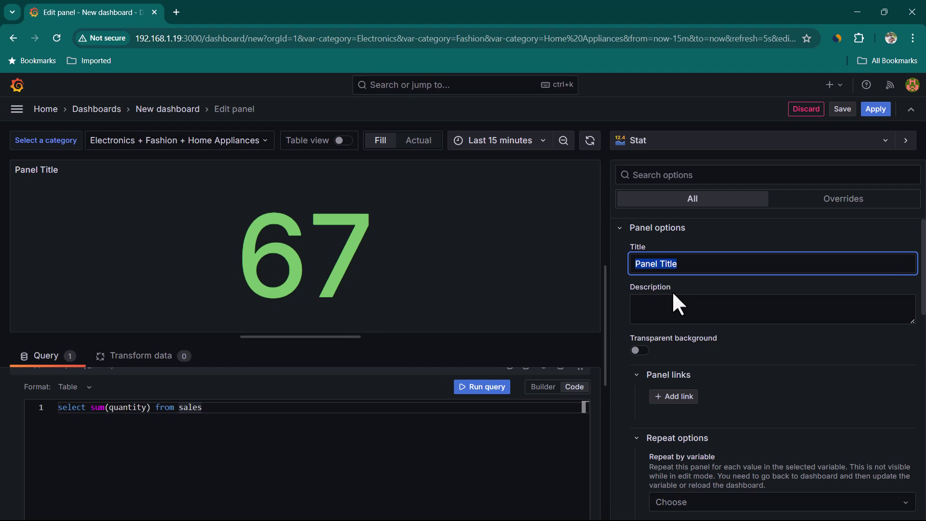
{"action": "type", "text": "quantities sold"}
{"action": "left_click", "coordinate": [875, 109]}
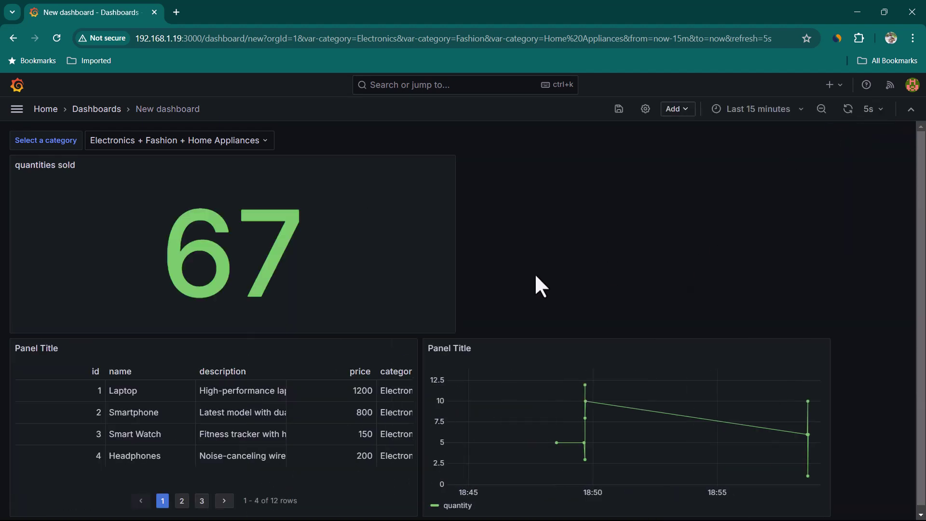
{"action": "left_click_drag", "start_coordinate": [451, 331], "coordinate": [149, 244]}
{"action": "left_click_drag", "start_coordinate": [76, 177], "coordinate": [71, 345]}
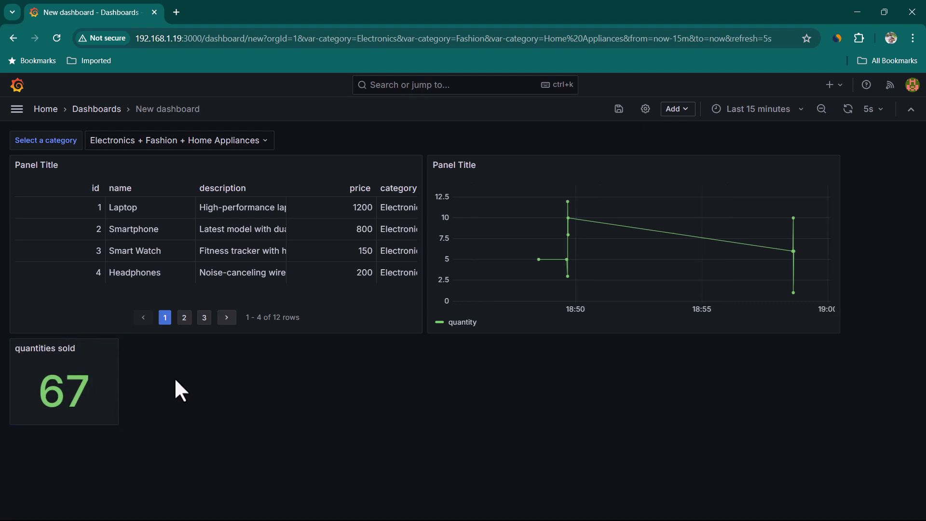
Duplicate the 'quantities sold' stat panel
{"action": "left_click", "coordinate": [111, 349]}
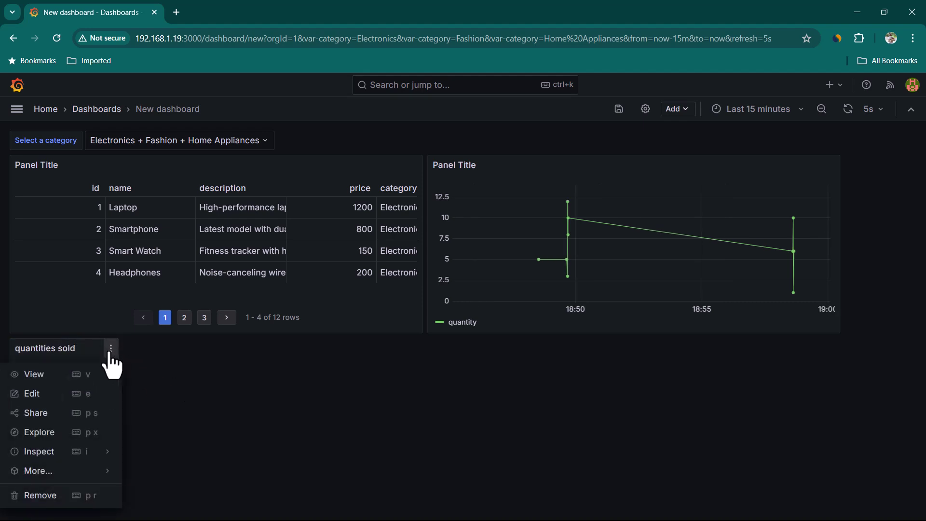
{"action": "mouse_move", "coordinate": [90, 475]}
{"action": "left_click", "coordinate": [151, 471]}
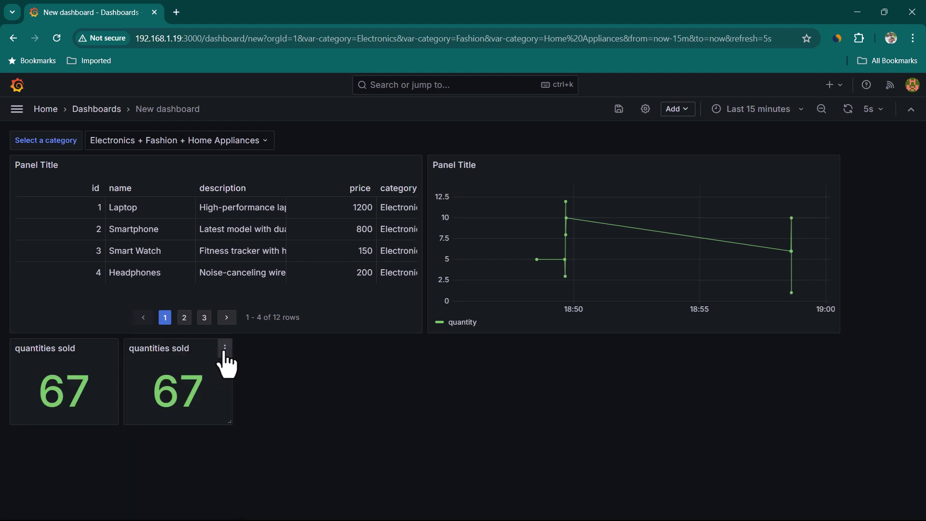
Review the copy's sum(quantity) query in the editor and apply it to the dashboard
{"action": "left_click", "coordinate": [223, 348]}
{"action": "left_click", "coordinate": [140, 393]}
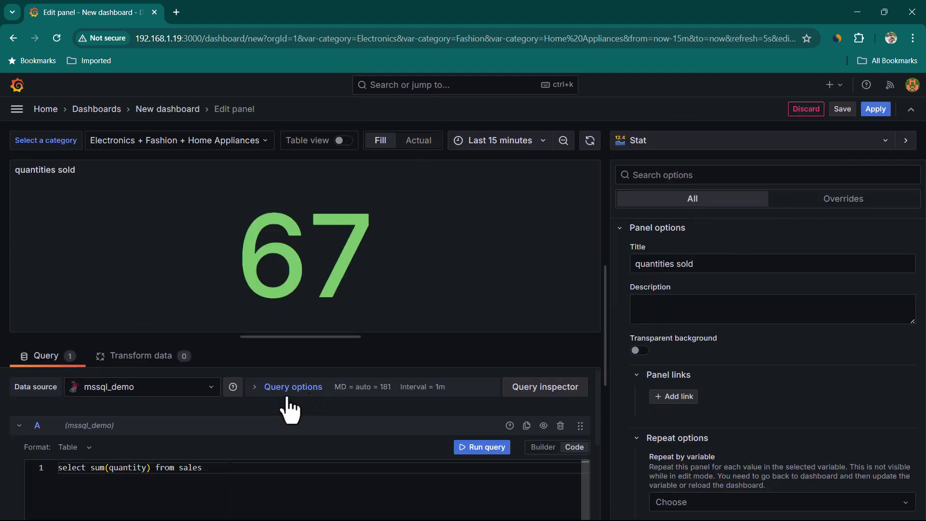
{"action": "left_click", "coordinate": [175, 492]}
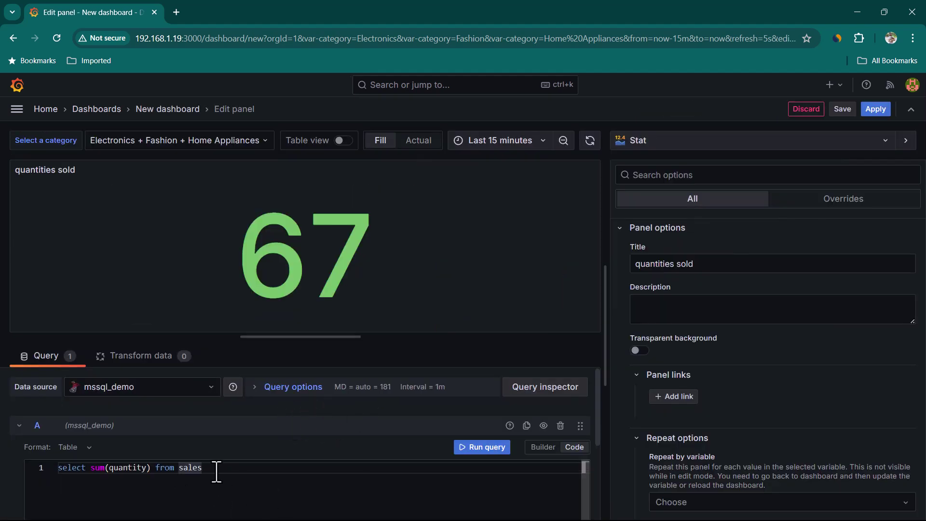
{"action": "left_click_drag", "start_coordinate": [218, 471], "coordinate": [16, 468]}
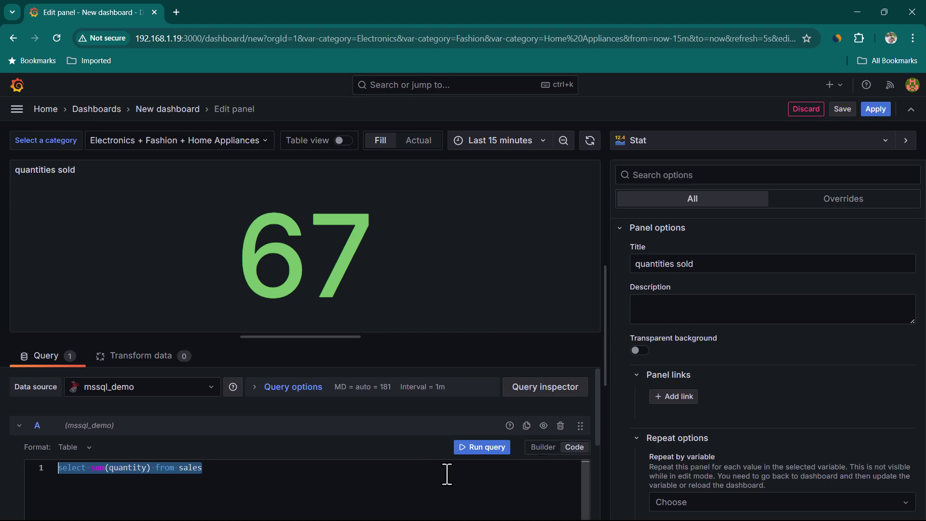
{"action": "left_click", "coordinate": [234, 491]}
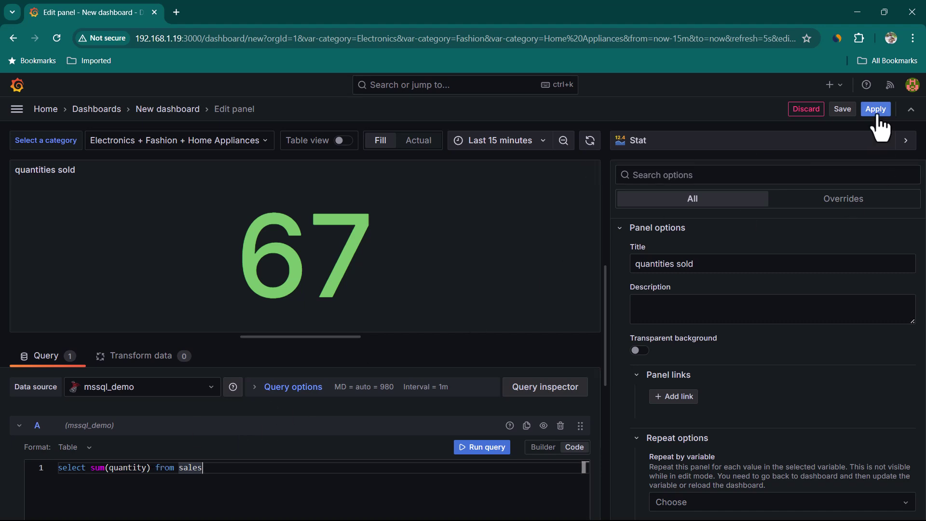
{"action": "left_click", "coordinate": [875, 109]}
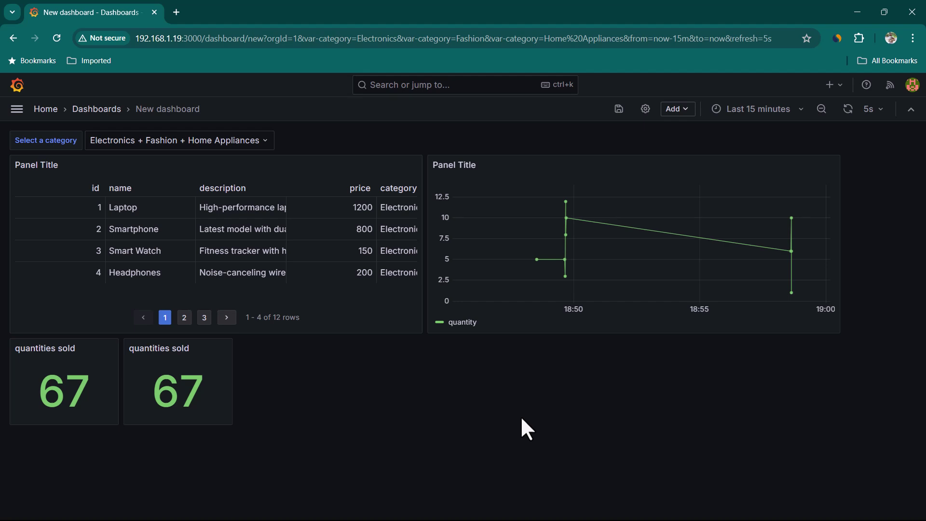